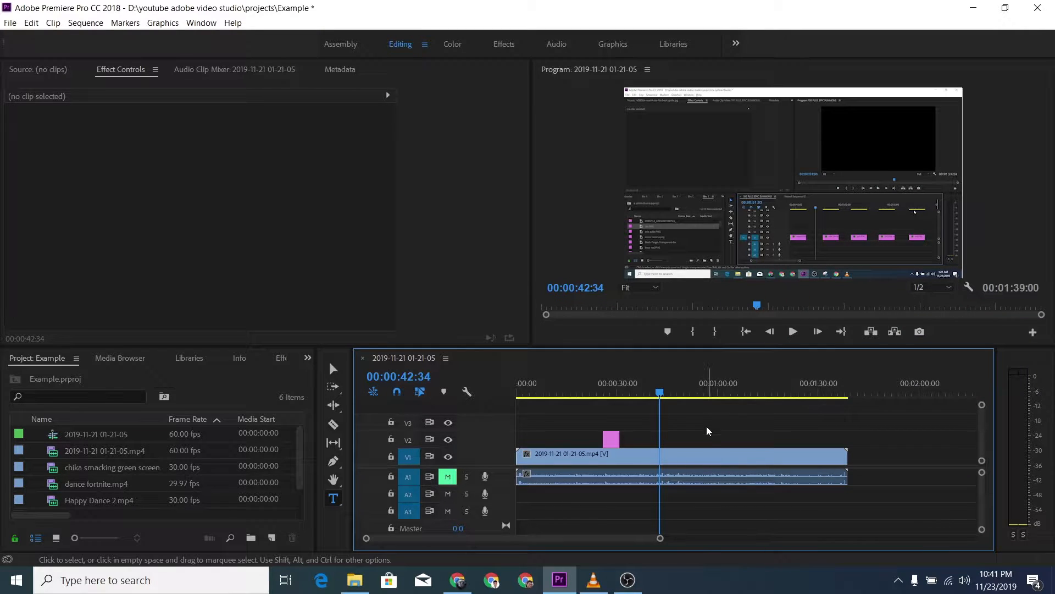
Step: Draw a wide text box across the upper half of the video frame with the Type tool and enter "fastsfeaf"
{"action": "left_click", "coordinate": [695, 460]}
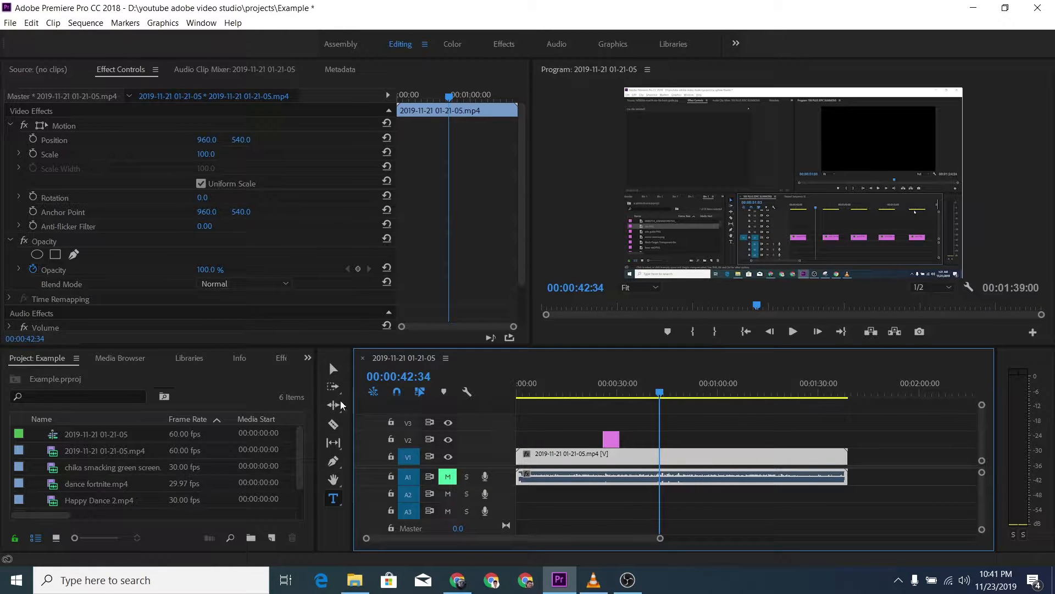
{"action": "left_click", "coordinate": [334, 370]}
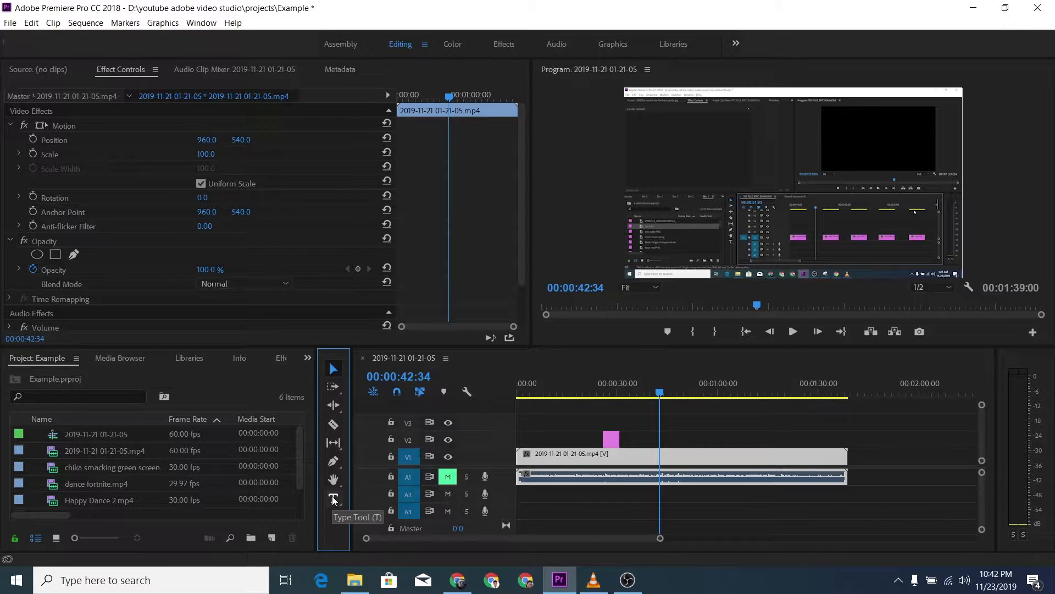
{"action": "left_click", "coordinate": [333, 498]}
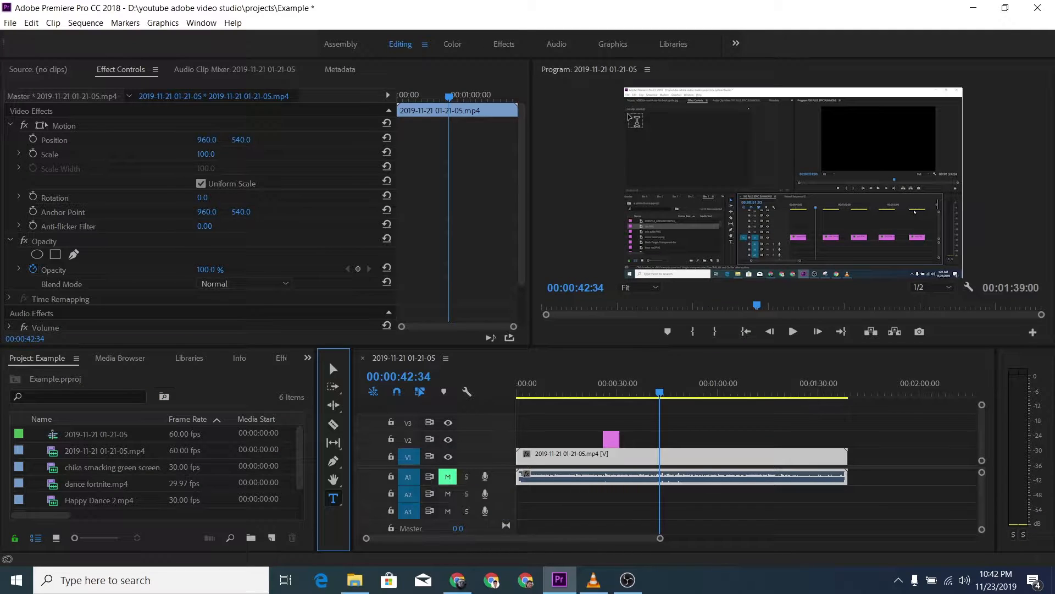
{"action": "left_click", "coordinate": [635, 119]}
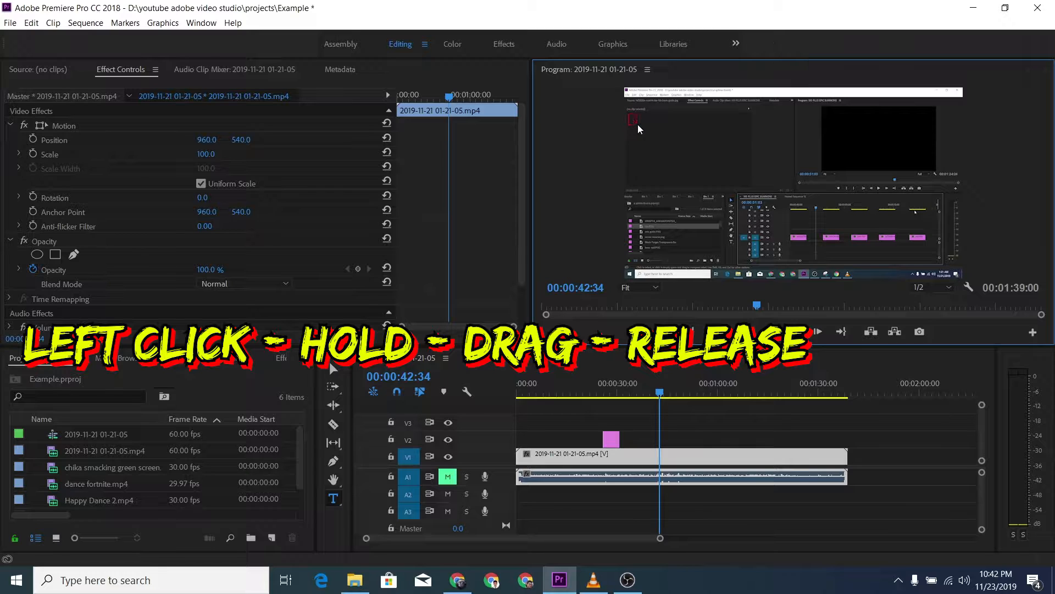
{"action": "left_click_drag", "start_coordinate": [769, 185], "coordinate": [797, 243]}
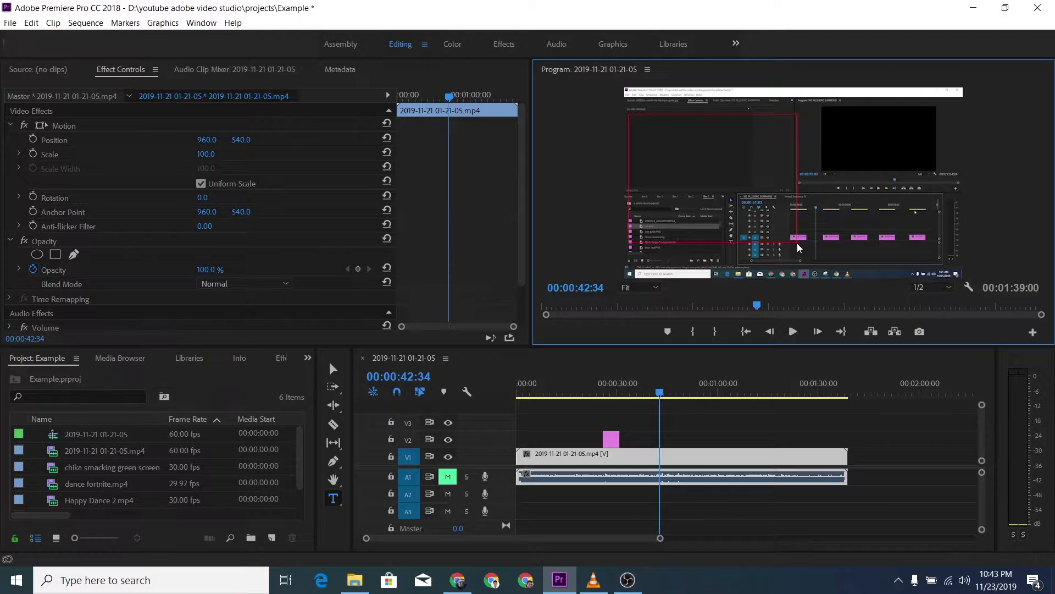
{"action": "left_click_drag", "start_coordinate": [797, 243], "coordinate": [961, 199]}
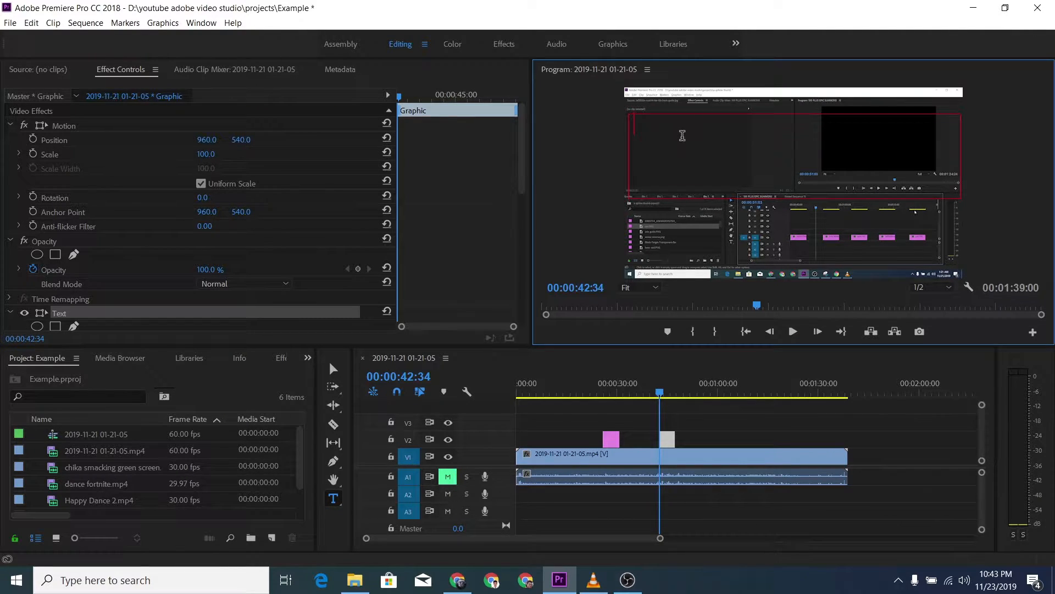
{"action": "type", "text": "fastsfeaf"}
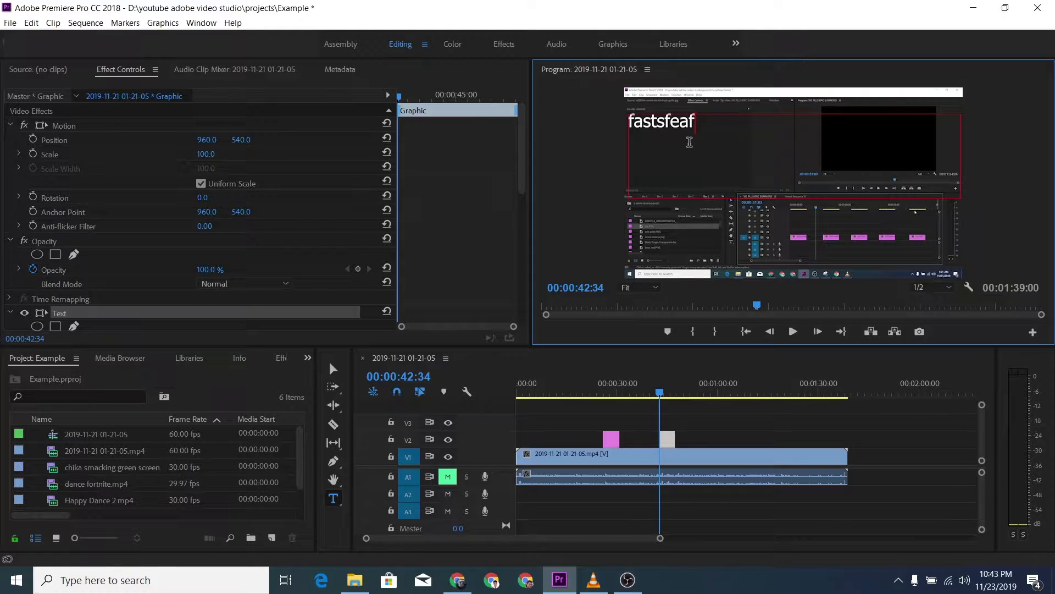
Step: Change the font of the whole "fastsfeaf" text to Edo SZ
{"action": "scroll", "coordinate": [231, 208], "scroll_direction": "down", "scroll_amount": 3}
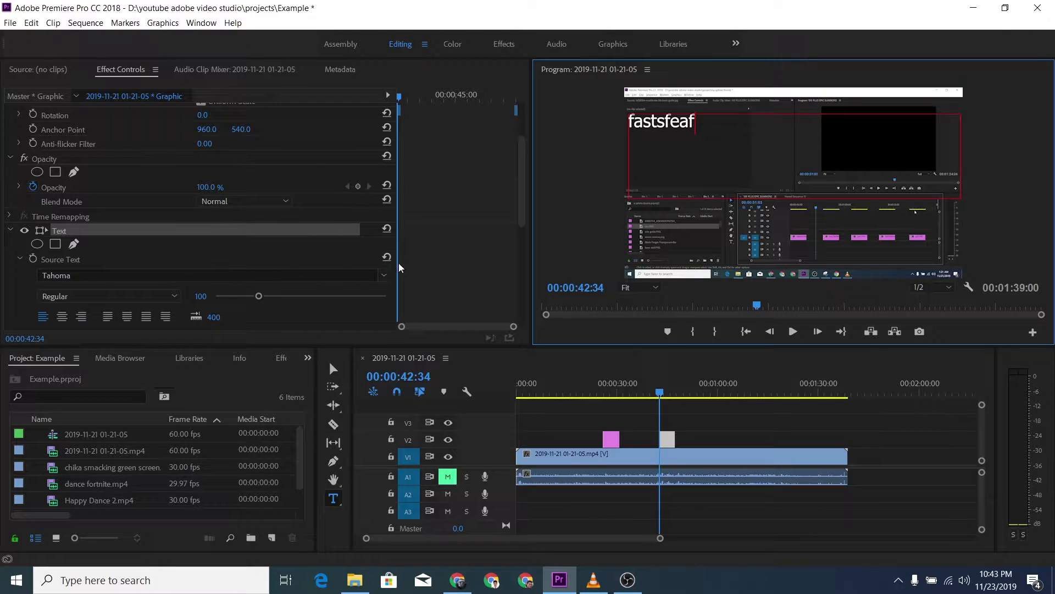
{"action": "double_click", "coordinate": [659, 132]}
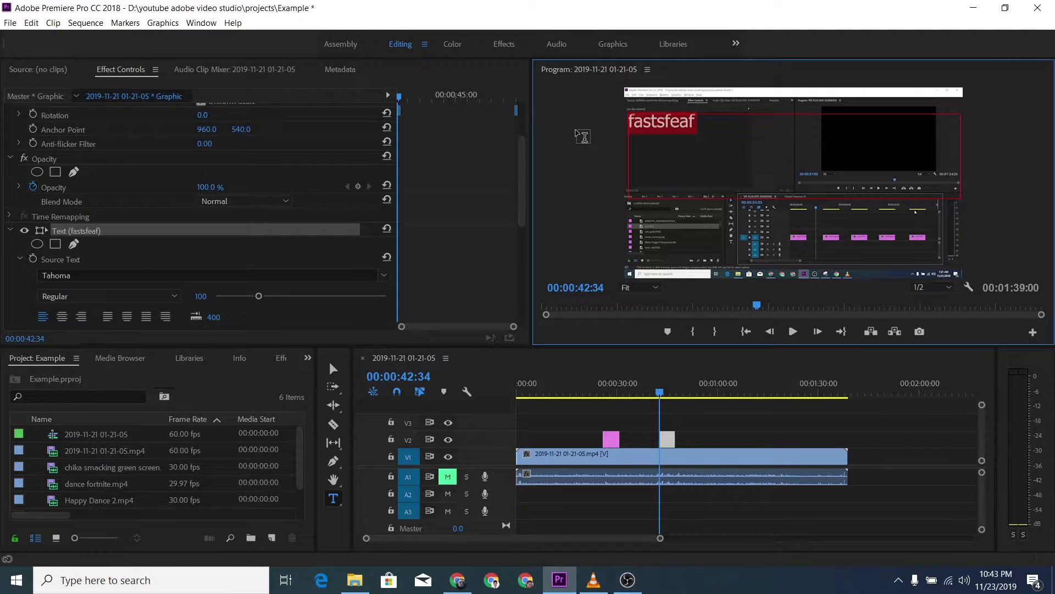
{"action": "left_click", "coordinate": [388, 273]}
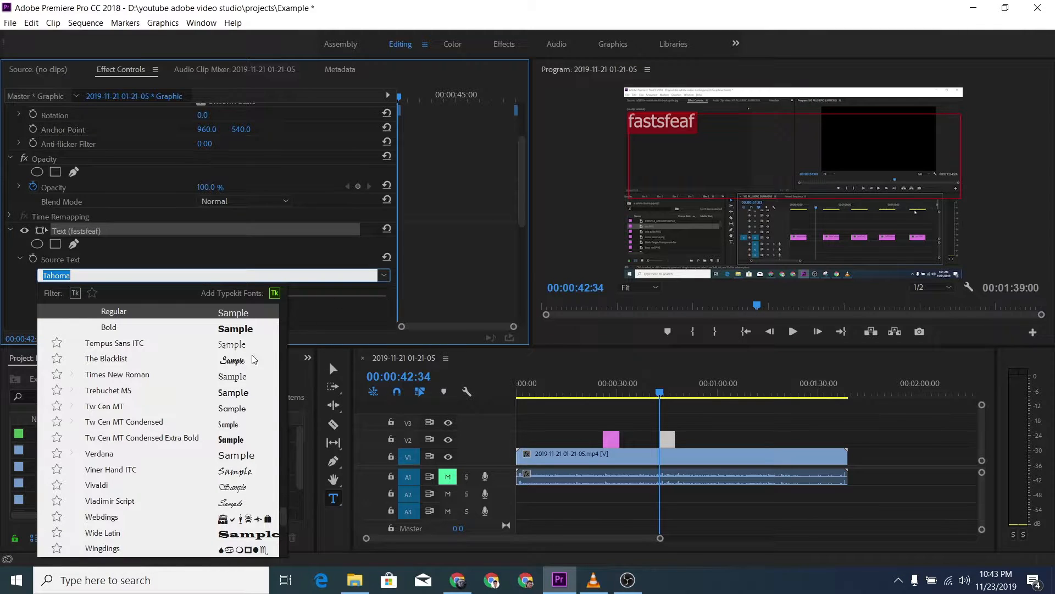
{"action": "scroll", "coordinate": [190, 374], "scroll_direction": "up", "scroll_amount": 10}
{"action": "scroll", "coordinate": [191, 373], "scroll_direction": "up", "scroll_amount": 20}
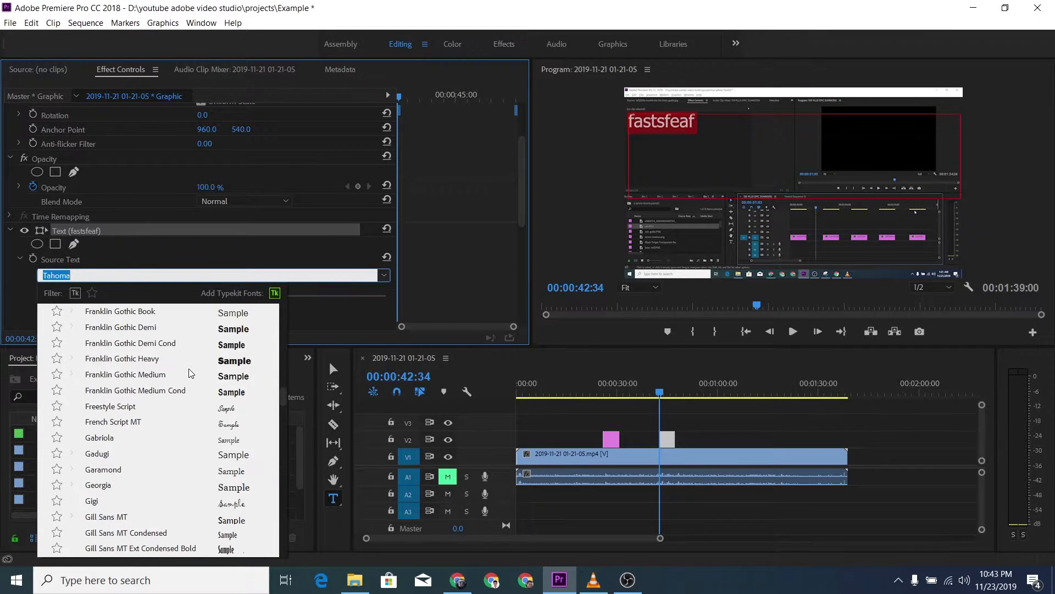
{"action": "scroll", "coordinate": [190, 368], "scroll_direction": "up", "scroll_amount": 6}
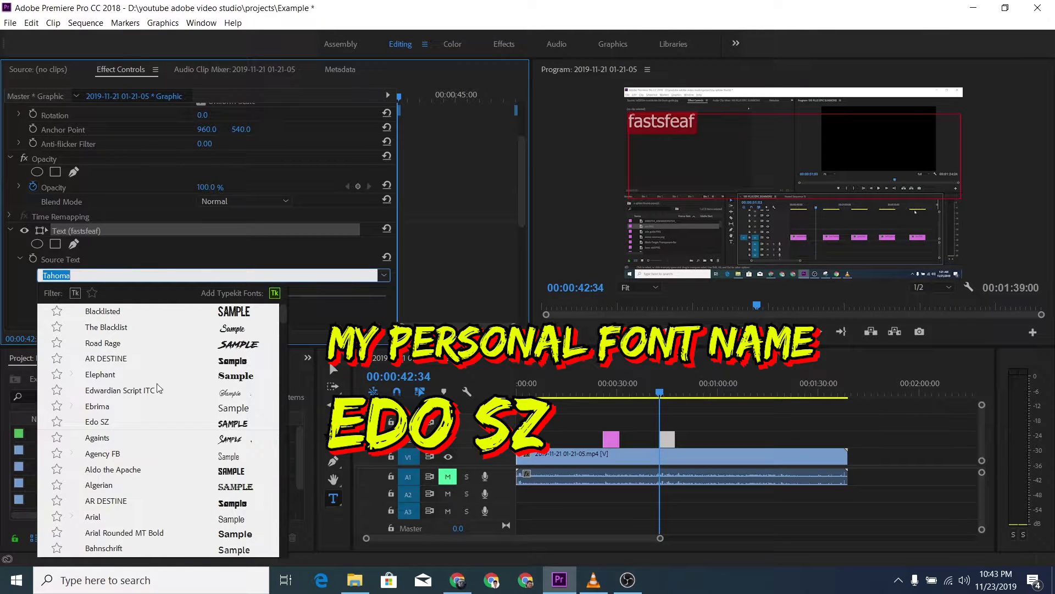
{"action": "left_click", "coordinate": [99, 424]}
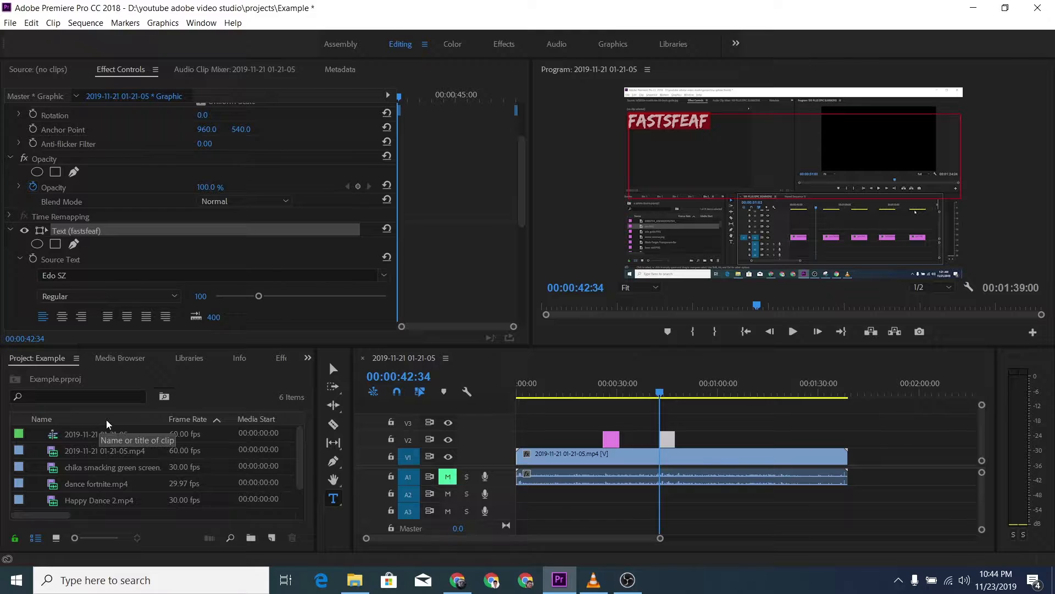
Step: Select all of the "fastsfeaf" text and set its font size to 124
{"action": "left_click", "coordinate": [759, 152]}
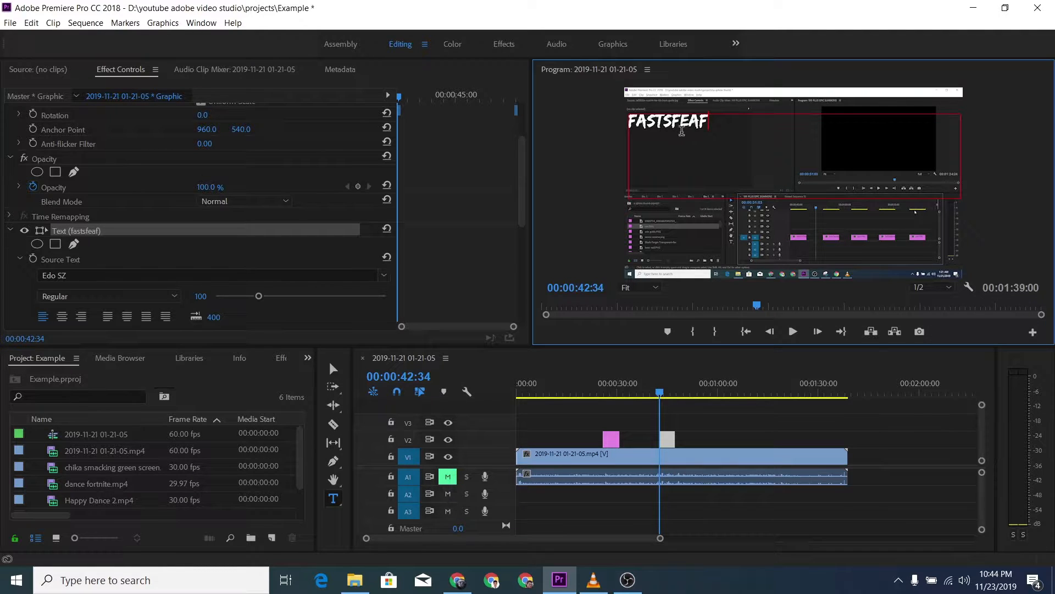
{"action": "left_click_drag", "start_coordinate": [717, 120], "coordinate": [618, 121]}
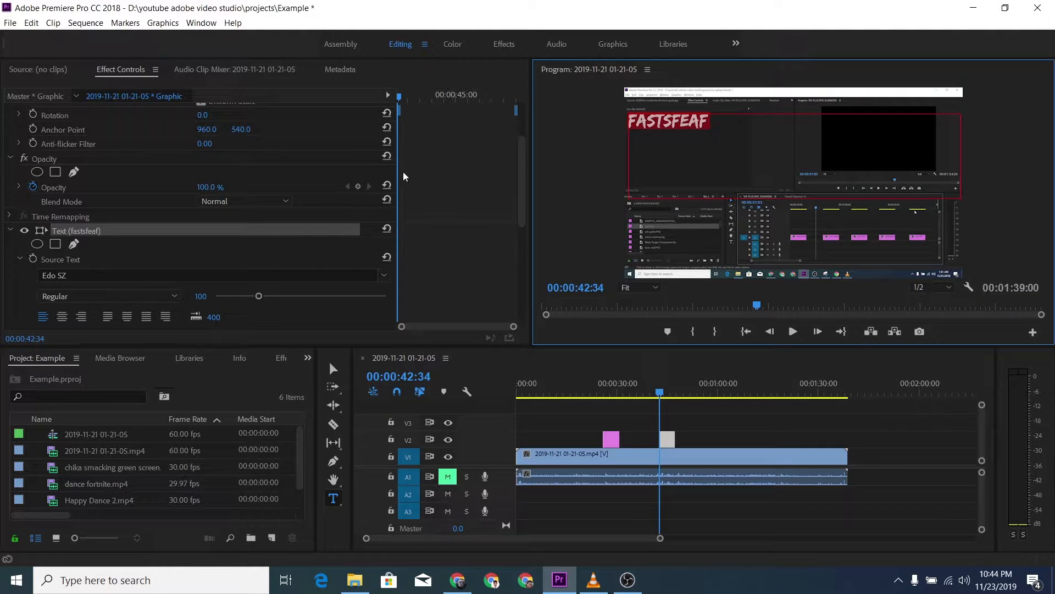
{"action": "scroll", "coordinate": [222, 256], "scroll_direction": "down", "scroll_amount": 1}
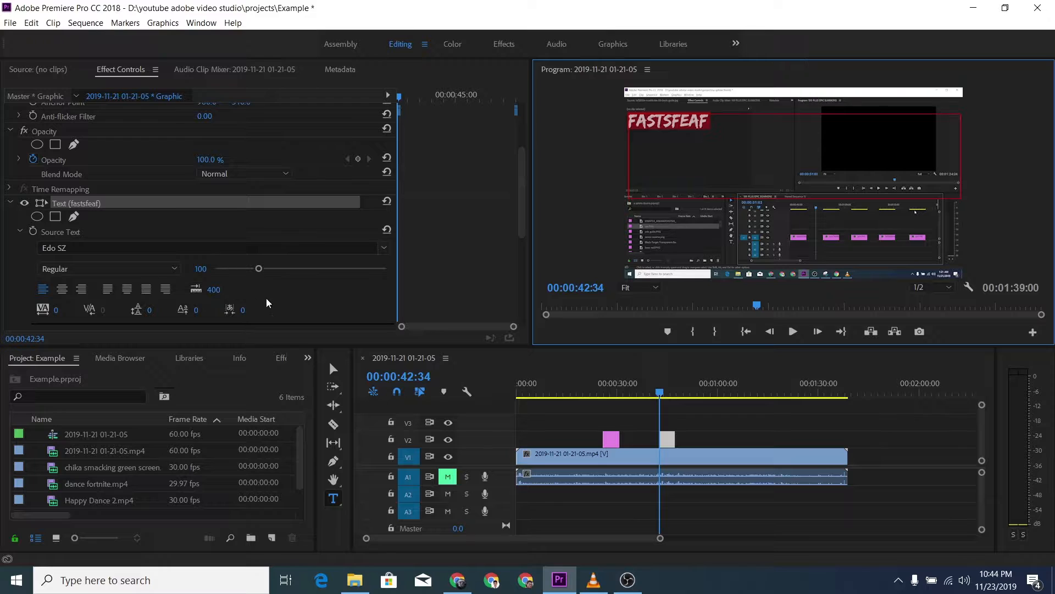
{"action": "scroll", "coordinate": [295, 301], "scroll_direction": "down", "scroll_amount": 1}
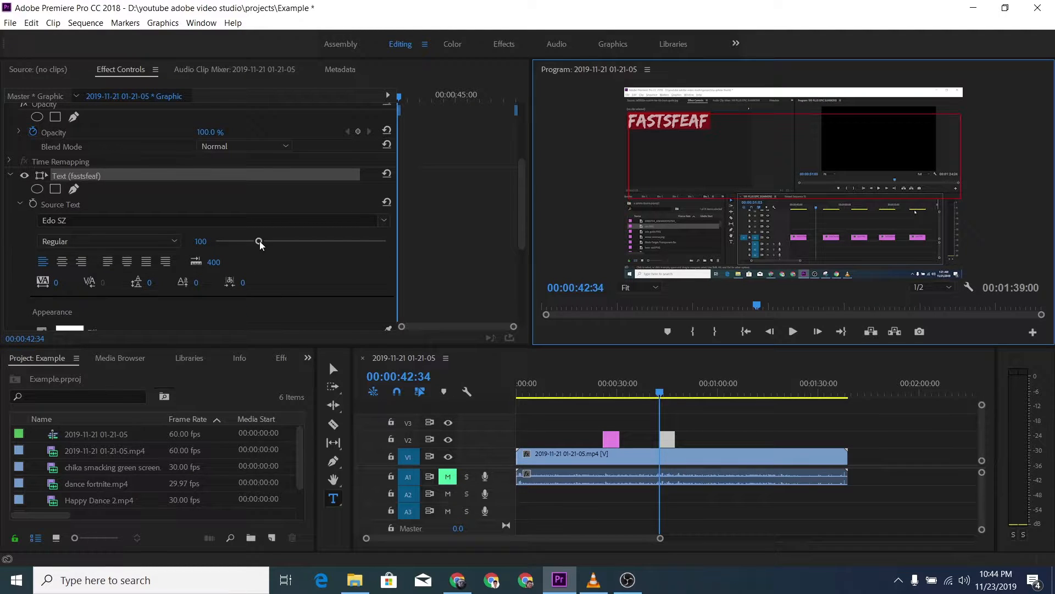
{"action": "mouse_move", "coordinate": [259, 242]}
{"action": "left_mouse_down"}
{"action": "mouse_move", "coordinate": [317, 242]}
{"action": "mouse_move", "coordinate": [242, 251]}
{"action": "mouse_move", "coordinate": [273, 241]}
{"action": "left_mouse_up"}
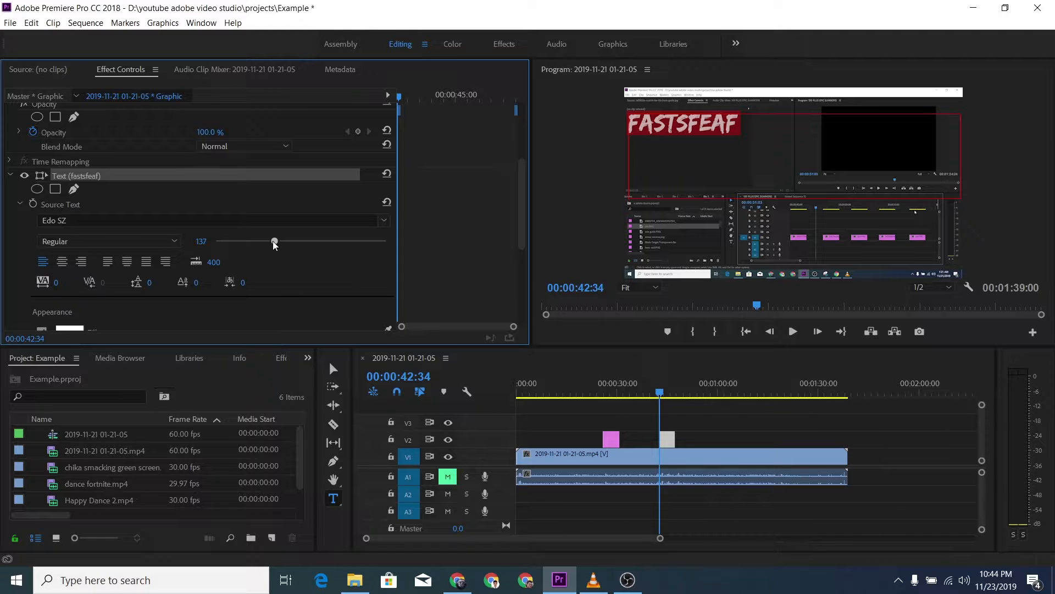
{"action": "mouse_move", "coordinate": [273, 241]}
{"action": "left_mouse_down"}
{"action": "mouse_move", "coordinate": [318, 245]}
{"action": "mouse_move", "coordinate": [246, 251]}
{"action": "mouse_move", "coordinate": [268, 250]}
{"action": "left_mouse_up"}
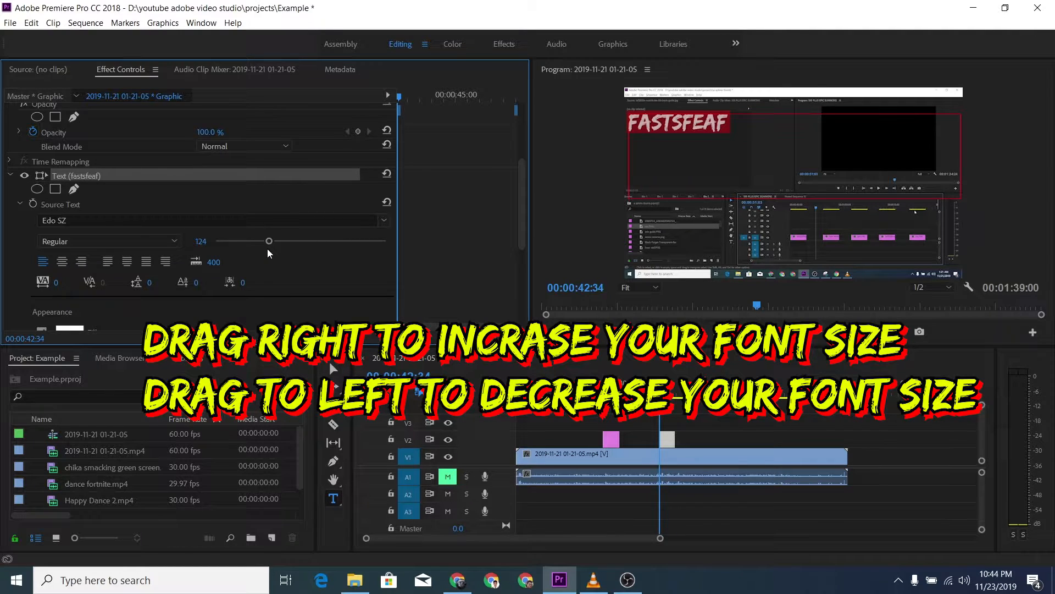
Step: Look at the font styles available for the title's font and leave the choice as it is
{"action": "scroll", "coordinate": [299, 263], "scroll_direction": "down", "scroll_amount": 2}
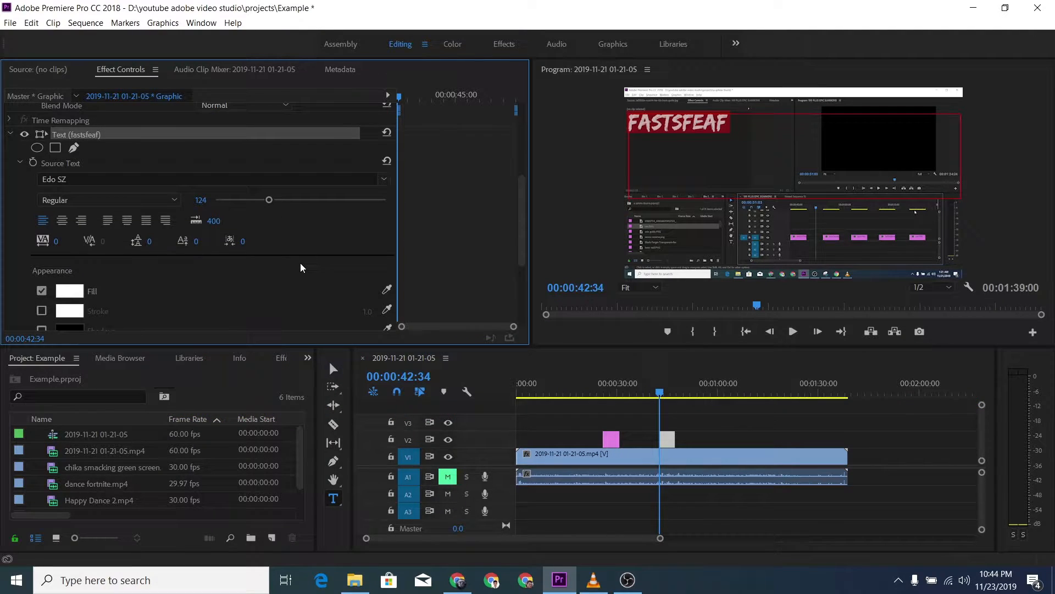
{"action": "left_click", "coordinate": [164, 205]}
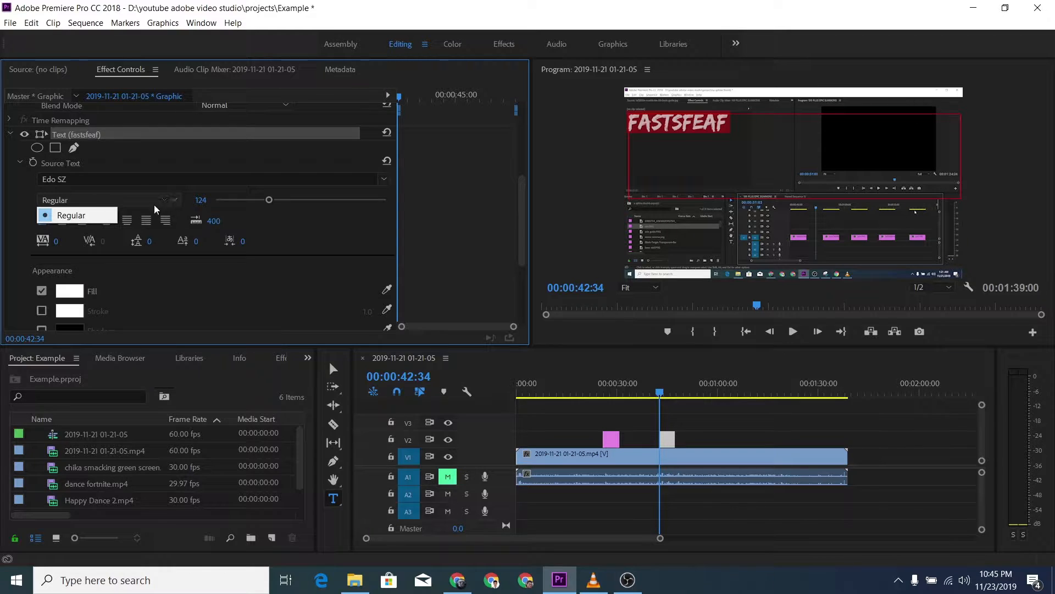
{"action": "left_click", "coordinate": [287, 237]}
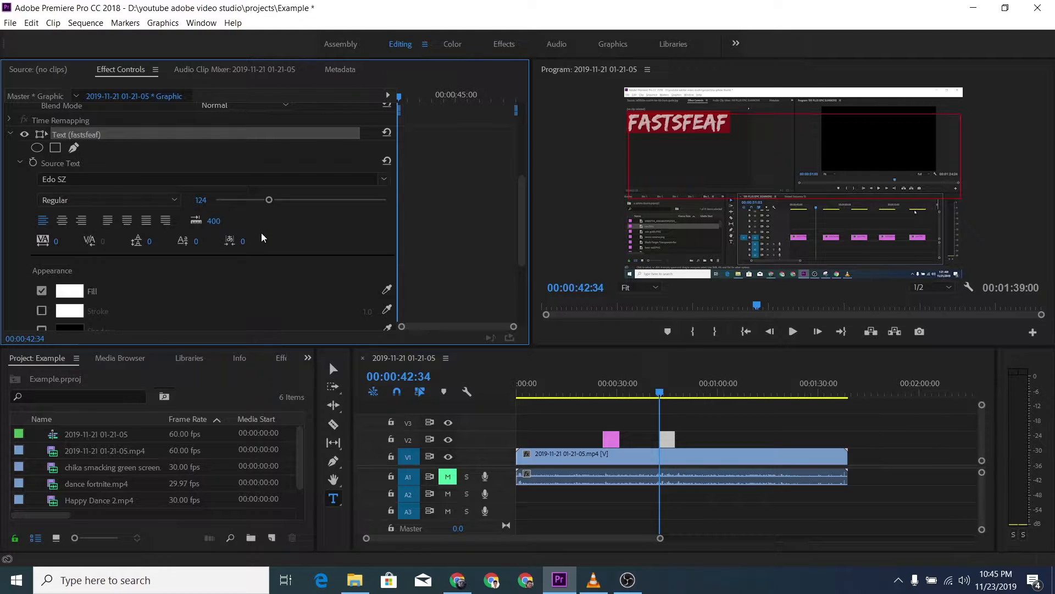
Step: Select the whole "fastsfeaf" text and set its fill color to yellow, E3FF00
{"action": "scroll", "coordinate": [262, 237], "scroll_direction": "down", "scroll_amount": 2}
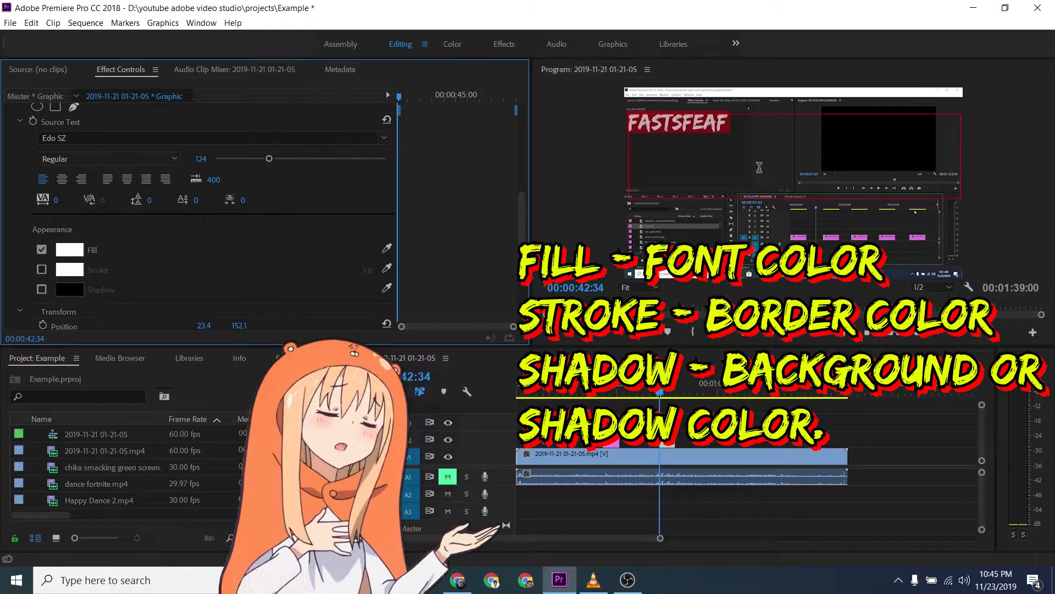
{"action": "left_click", "coordinate": [799, 130]}
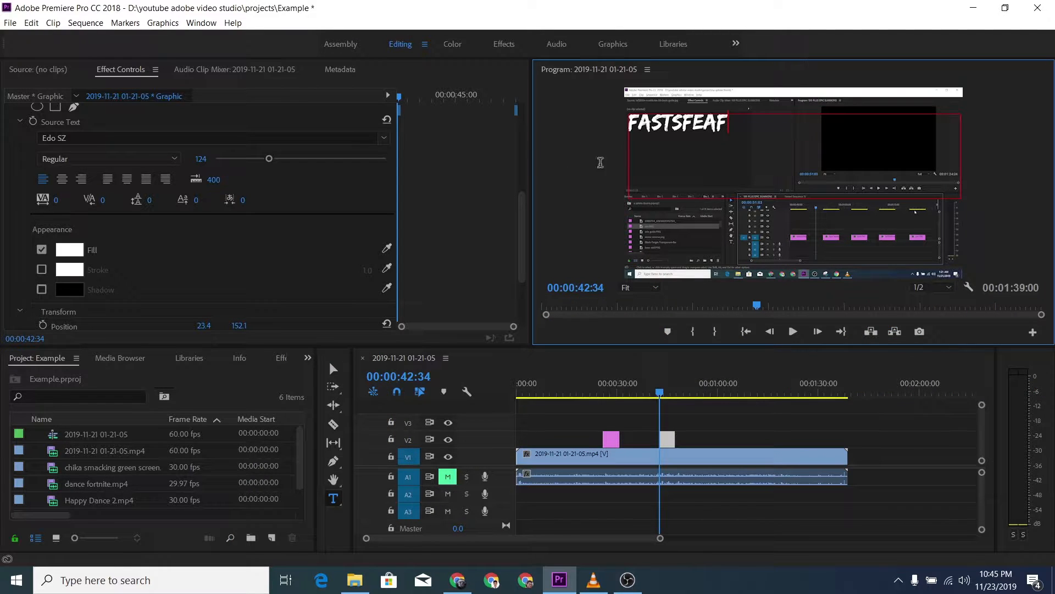
{"action": "left_click_drag", "start_coordinate": [736, 126], "coordinate": [601, 134]}
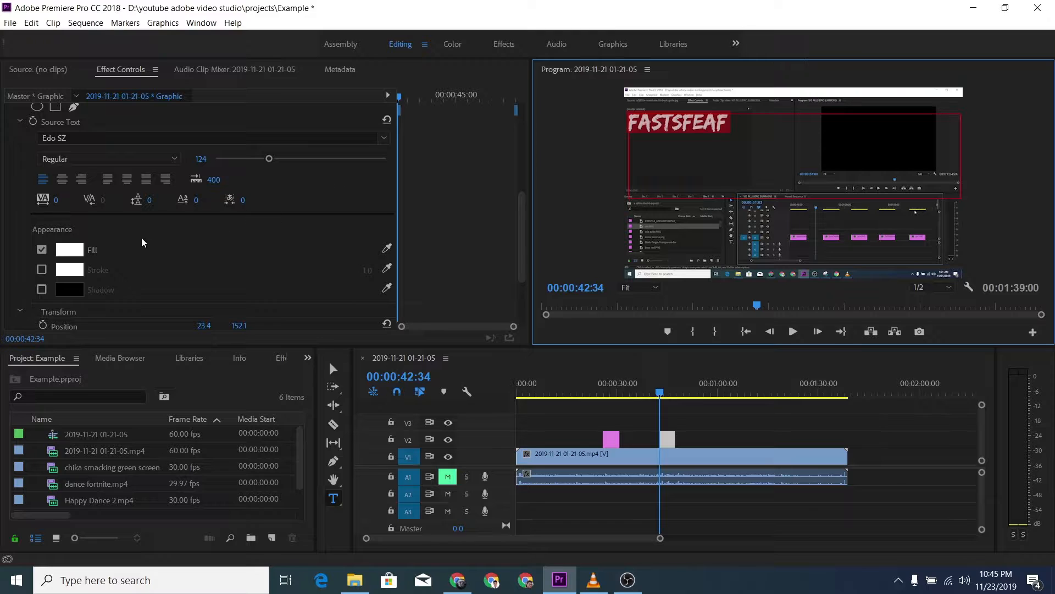
{"action": "left_click", "coordinate": [75, 251]}
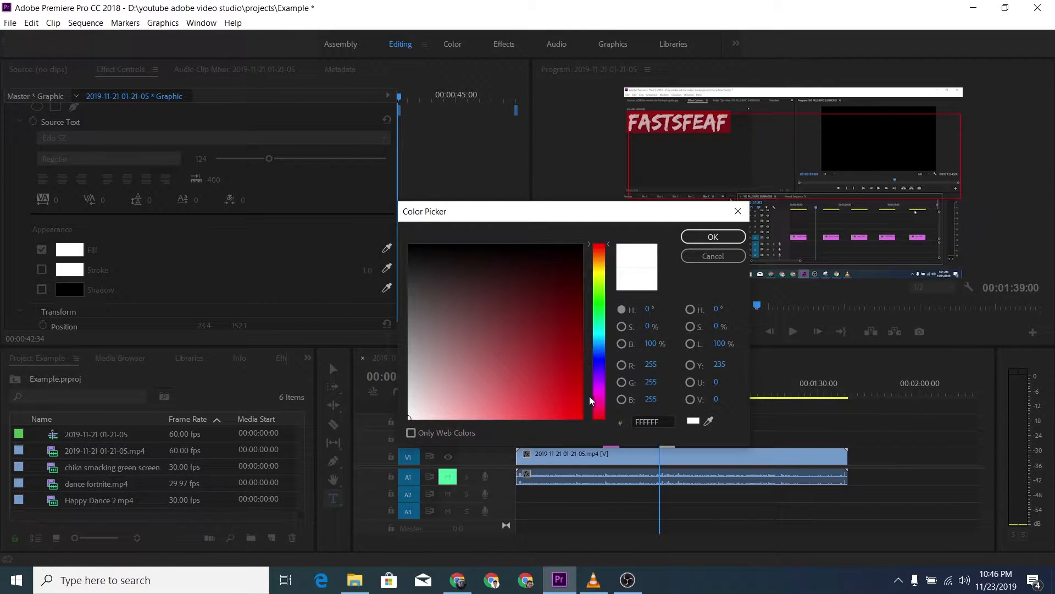
{"action": "left_click", "coordinate": [605, 278]}
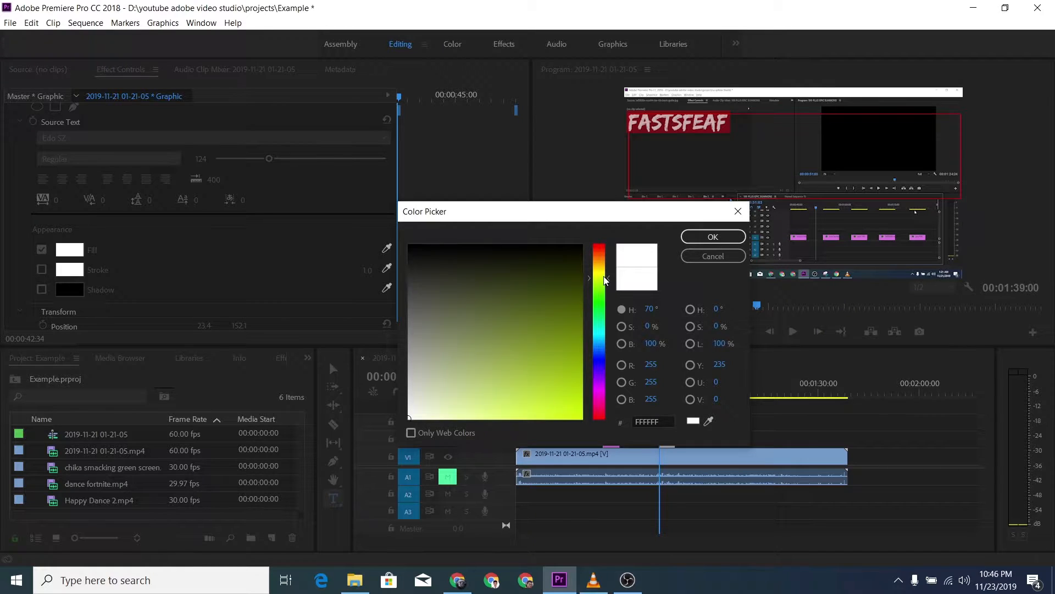
{"action": "left_click_drag", "start_coordinate": [603, 278], "coordinate": [604, 276]}
{"action": "left_click_drag", "start_coordinate": [557, 391], "coordinate": [582, 418]}
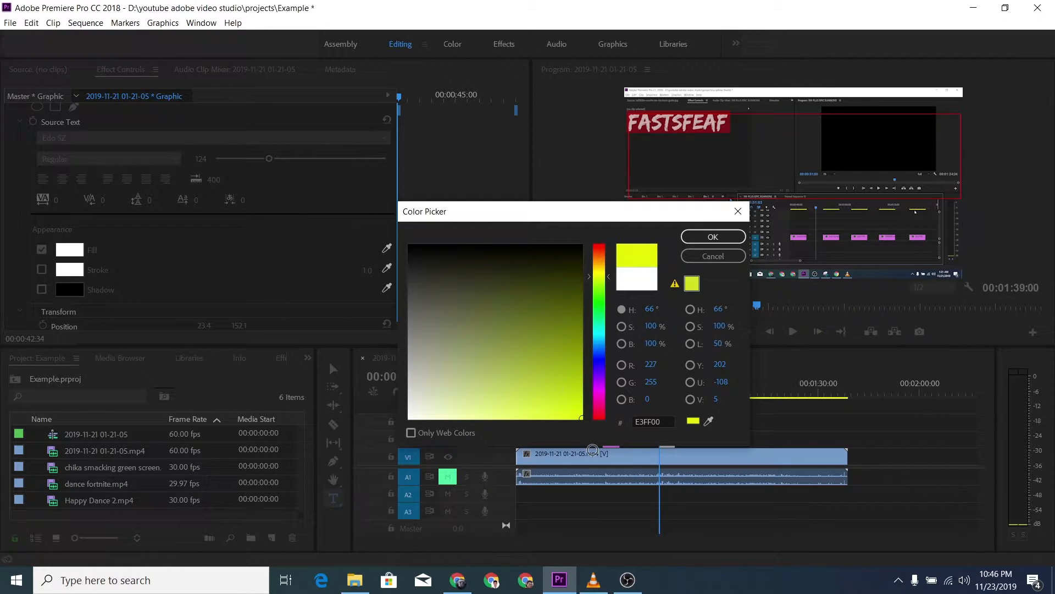
{"action": "left_click", "coordinate": [688, 240]}
{"action": "left_click", "coordinate": [763, 129]}
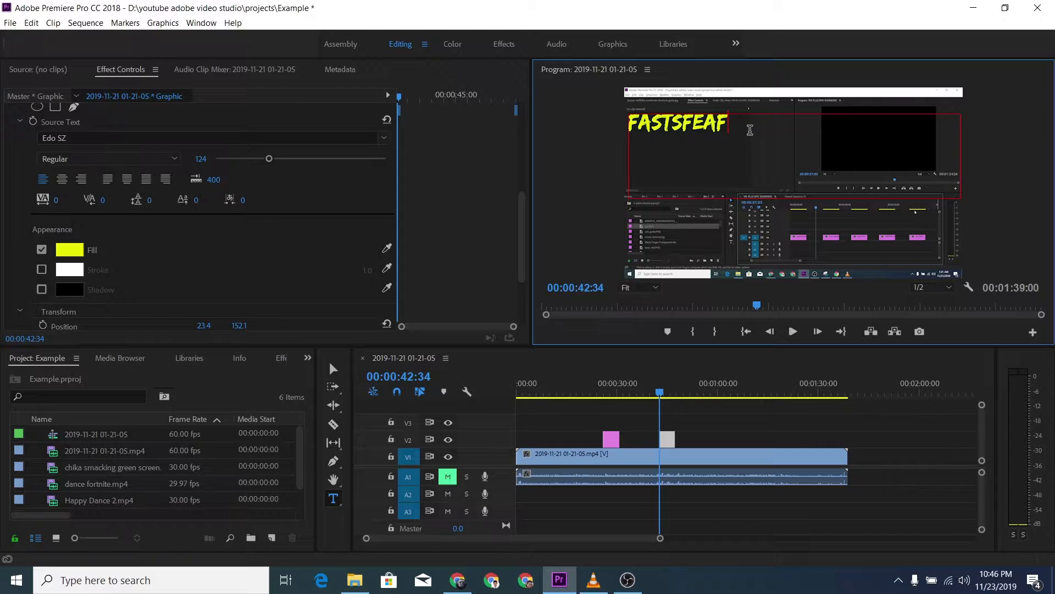
Step: Enable a stroke on the whole "fastsfeaf" text and set the stroke color to black, 000000
{"action": "key", "text": "ctrl+a"}
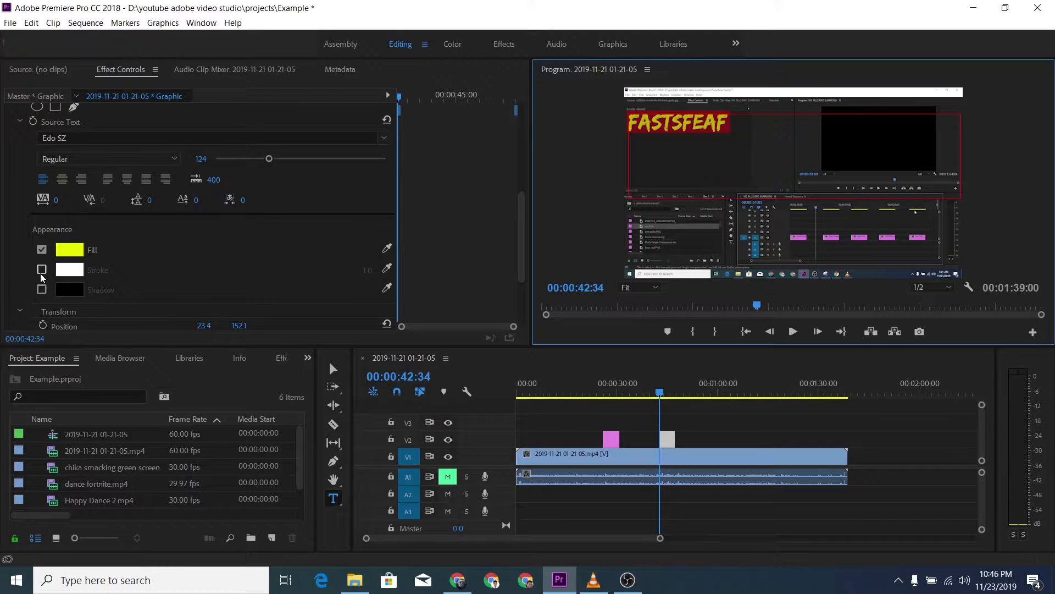
{"action": "left_click", "coordinate": [41, 269]}
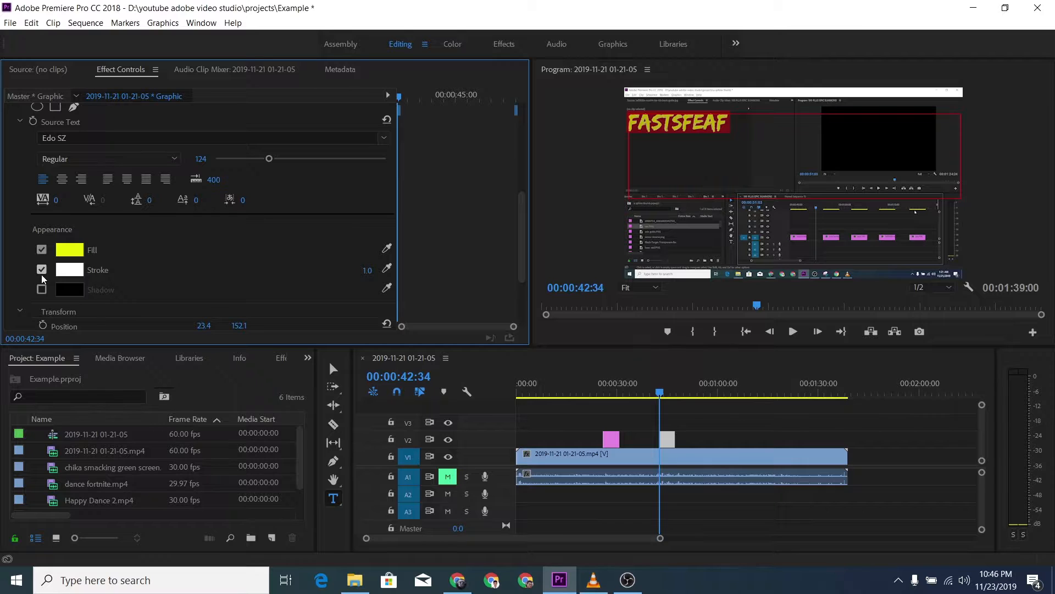
{"action": "left_click", "coordinate": [77, 274]}
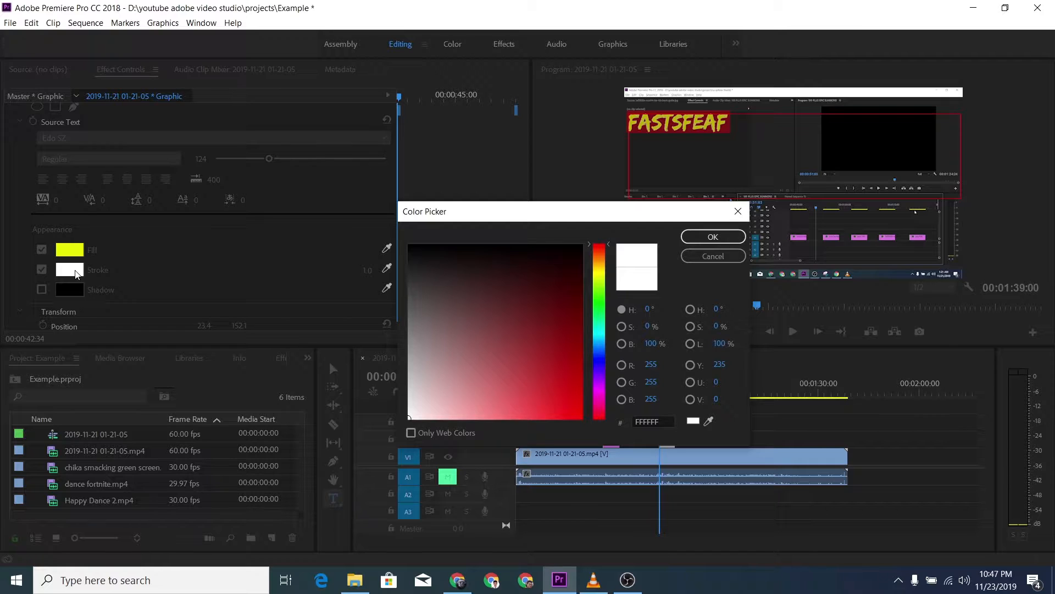
{"action": "left_click_drag", "start_coordinate": [431, 275], "coordinate": [381, 232]}
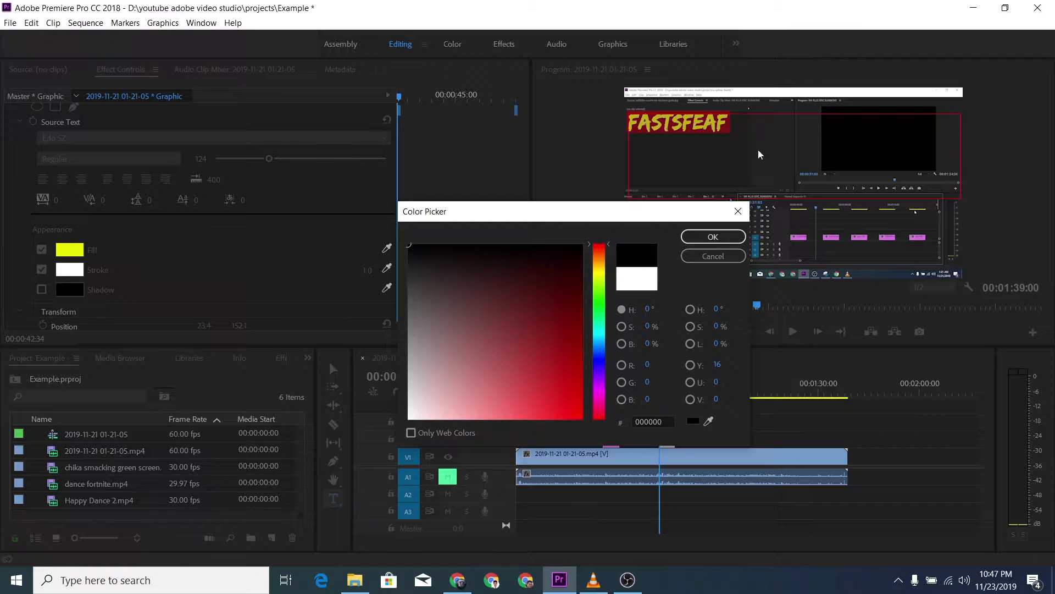
{"action": "left_click", "coordinate": [727, 240]}
{"action": "left_click", "coordinate": [768, 144]}
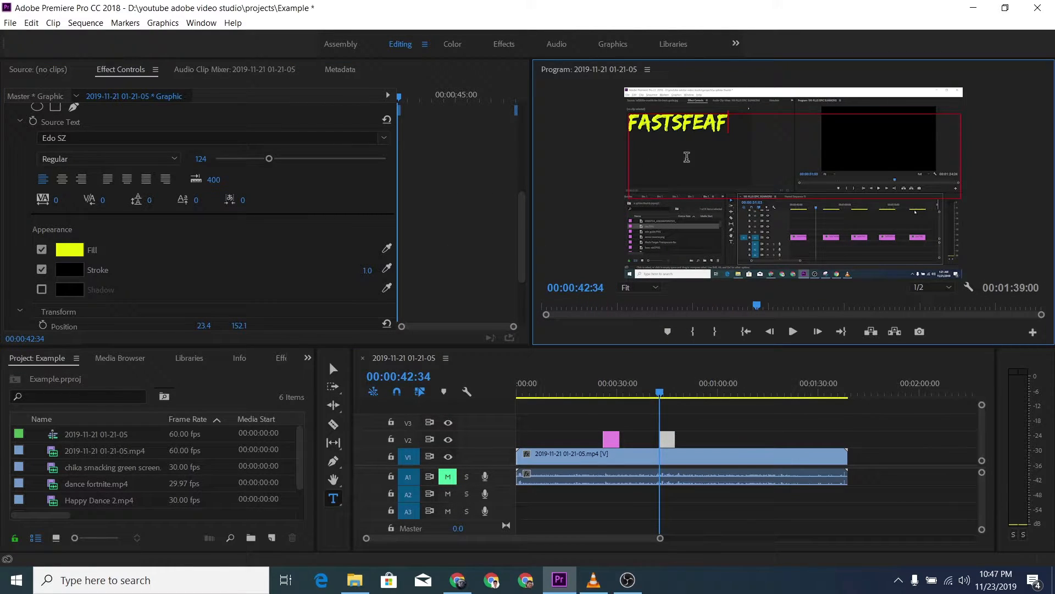
Step: Try to change the title's stroke color to green, 00FF12, and its stroke width to 35 without selecting the text
{"action": "left_click", "coordinate": [68, 270]}
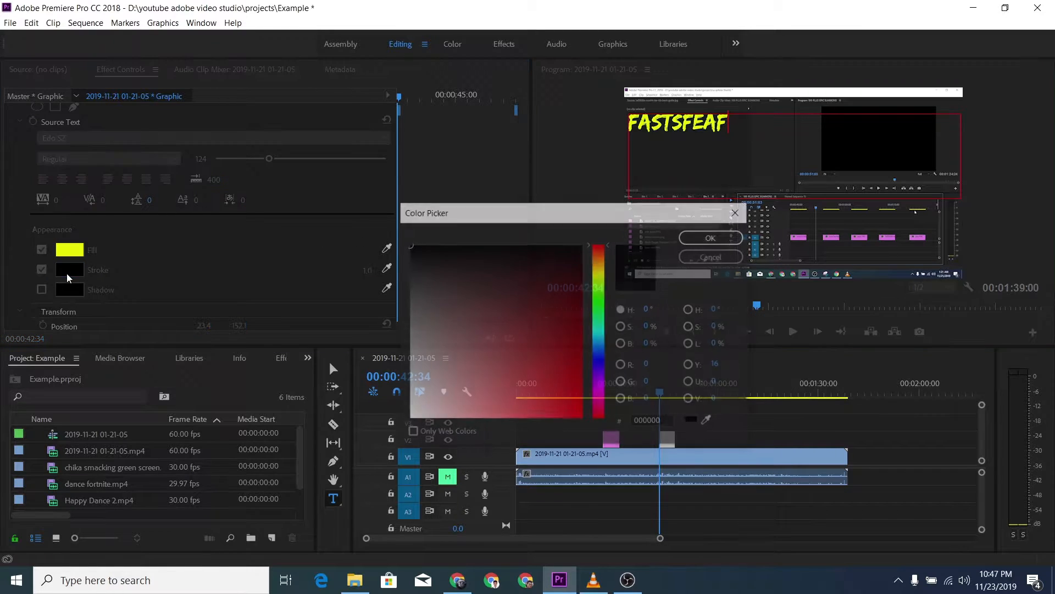
{"action": "mouse_move", "coordinate": [428, 400]}
{"action": "left_mouse_down"}
{"action": "mouse_move", "coordinate": [409, 430]}
{"action": "mouse_move", "coordinate": [418, 424]}
{"action": "left_mouse_up"}
{"action": "left_click", "coordinate": [599, 304]}
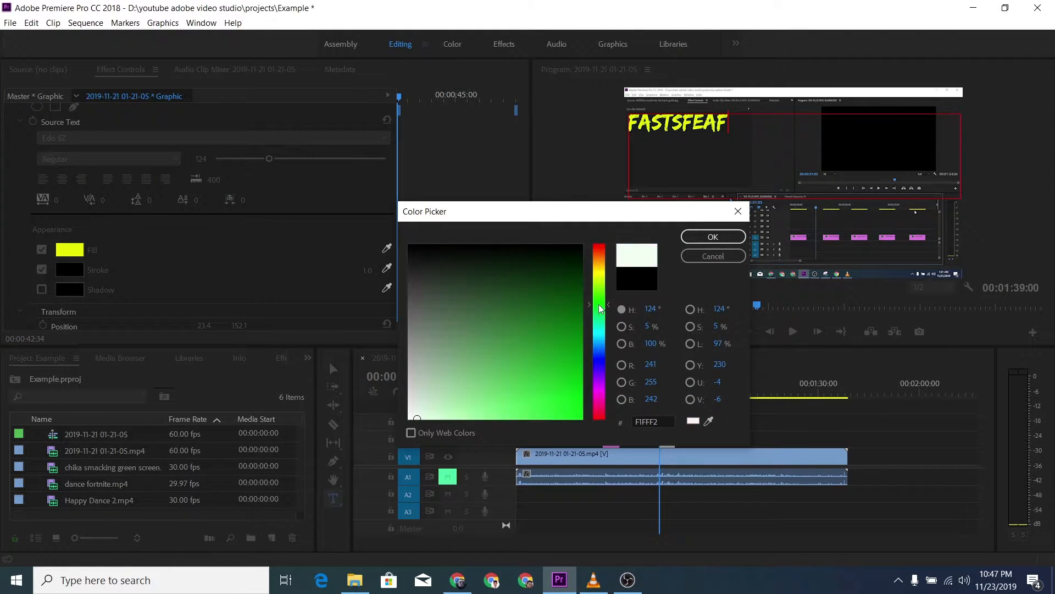
{"action": "left_click_drag", "start_coordinate": [522, 375], "coordinate": [601, 450]}
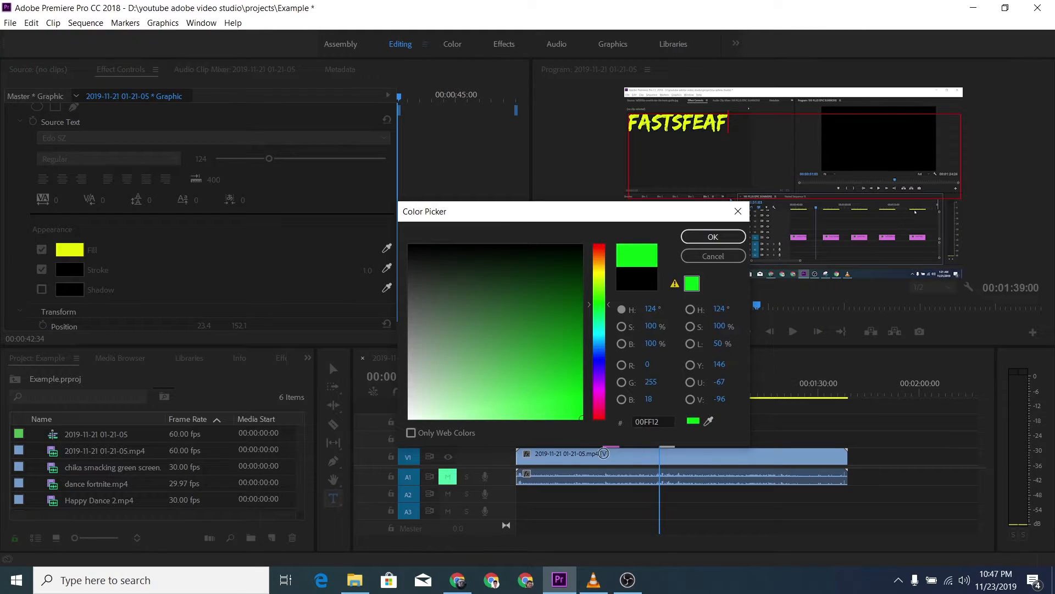
{"action": "left_click", "coordinate": [714, 240]}
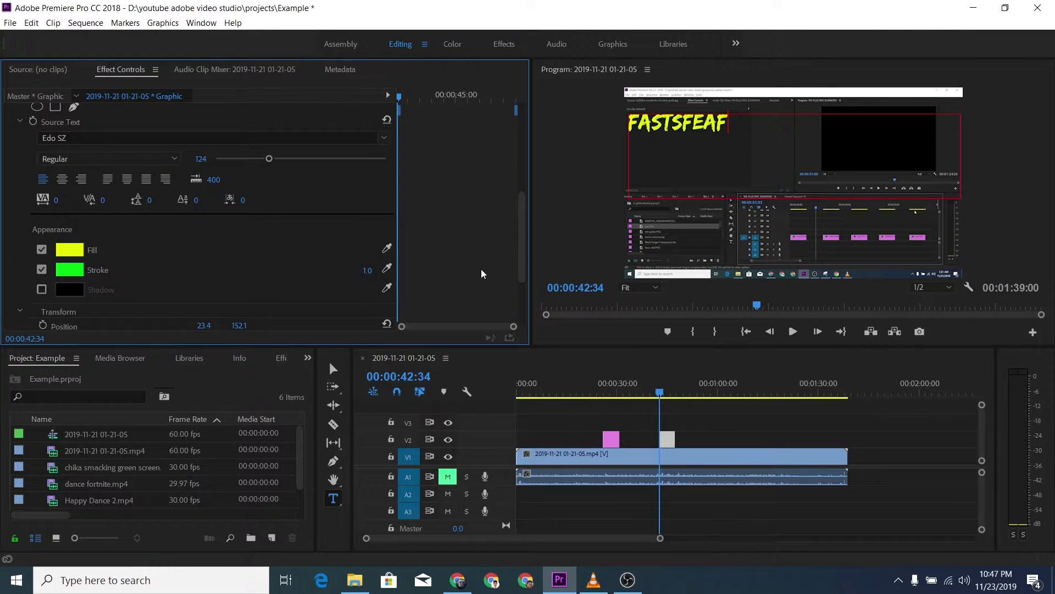
{"action": "left_click_drag", "start_coordinate": [366, 270], "coordinate": [459, 259]}
Step: Select the whole "fastsfeaf" text and give it a green stroke, 14FF00, with a width of 10
{"action": "left_click_drag", "start_coordinate": [754, 127], "coordinate": [569, 124]}
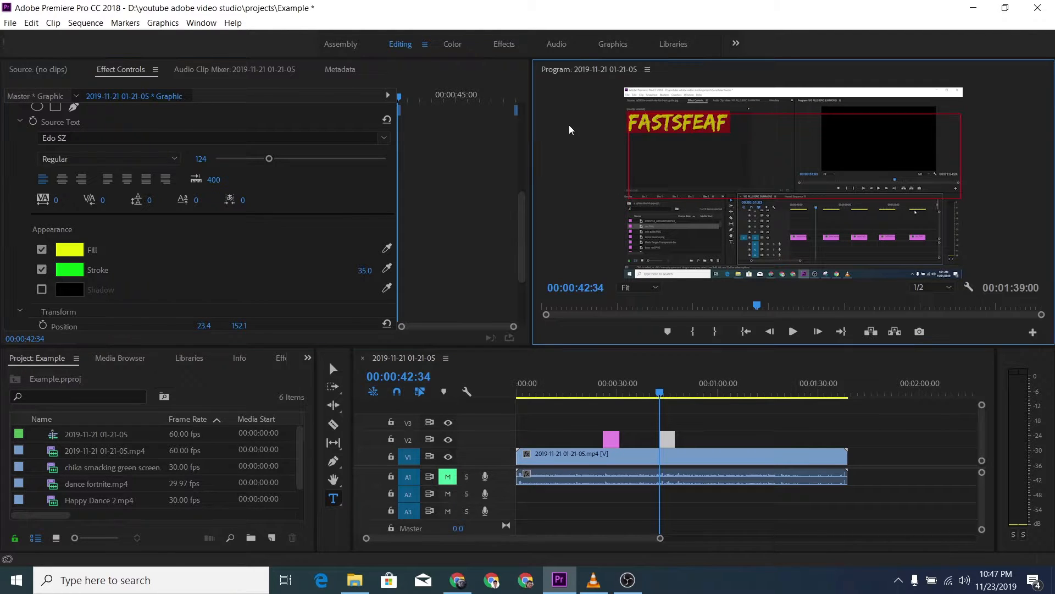
{"action": "left_click", "coordinate": [82, 274]}
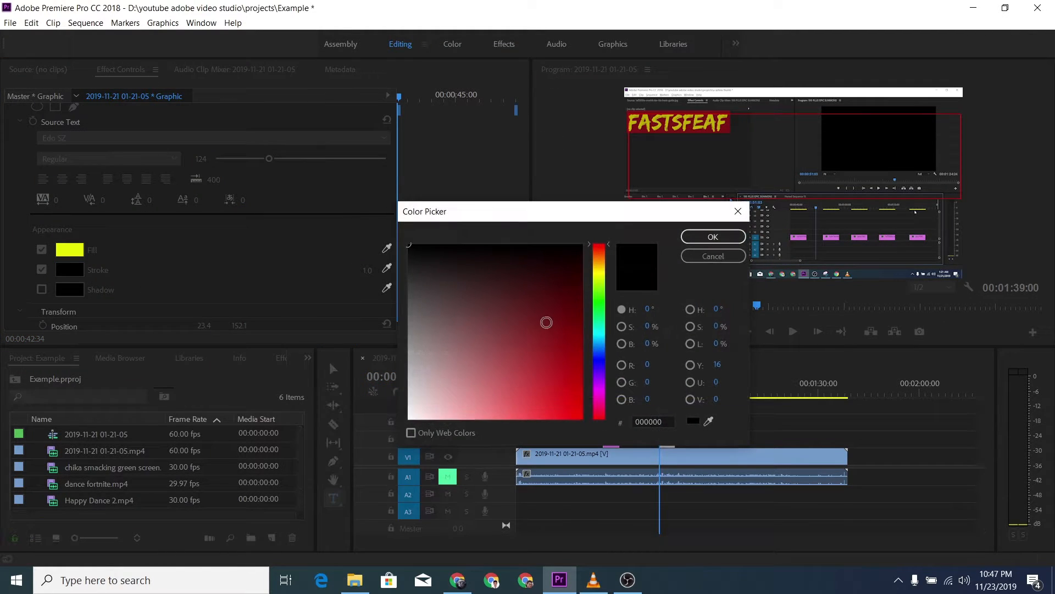
{"action": "left_click", "coordinate": [599, 298]}
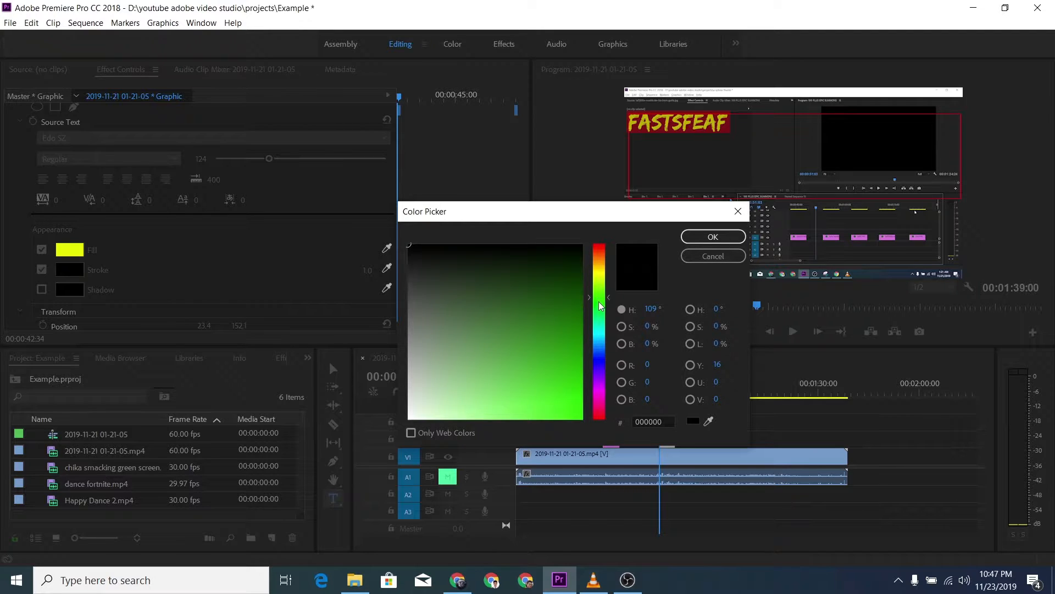
{"action": "left_click", "coordinate": [598, 300]}
{"action": "left_click", "coordinate": [580, 416]}
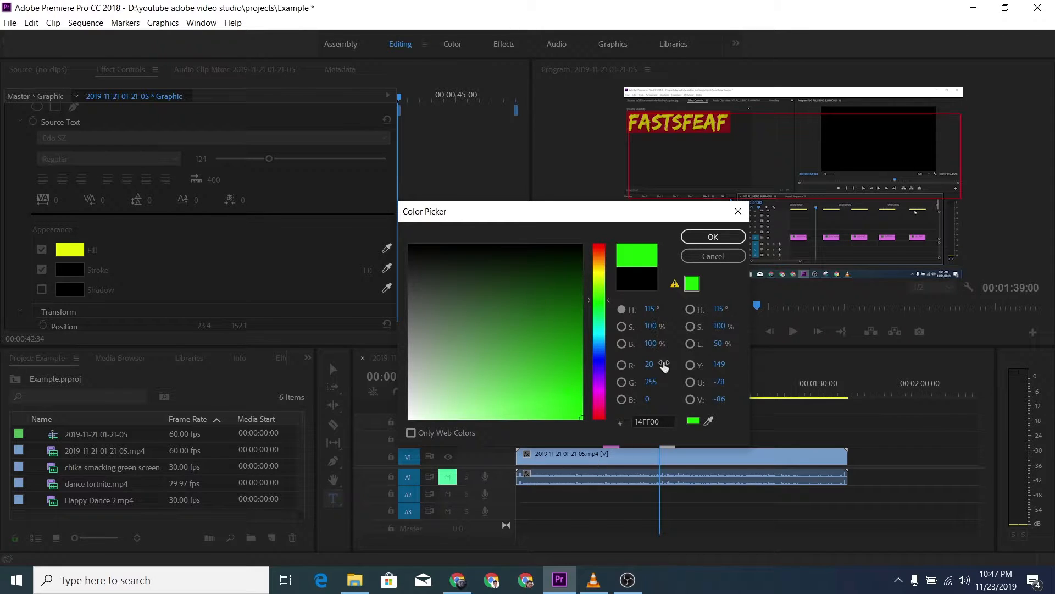
{"action": "left_click", "coordinate": [729, 240]}
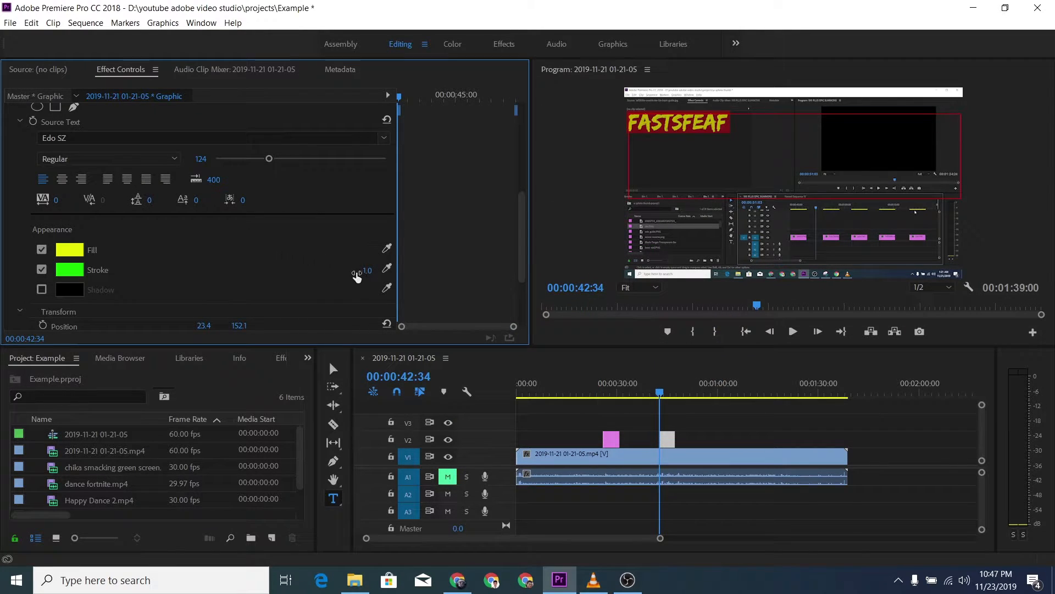
{"action": "mouse_move", "coordinate": [366, 269]}
{"action": "left_mouse_down"}
{"action": "mouse_move", "coordinate": [396, 270]}
{"action": "mouse_move", "coordinate": [373, 269]}
{"action": "left_mouse_up"}
{"action": "left_click", "coordinate": [762, 125]}
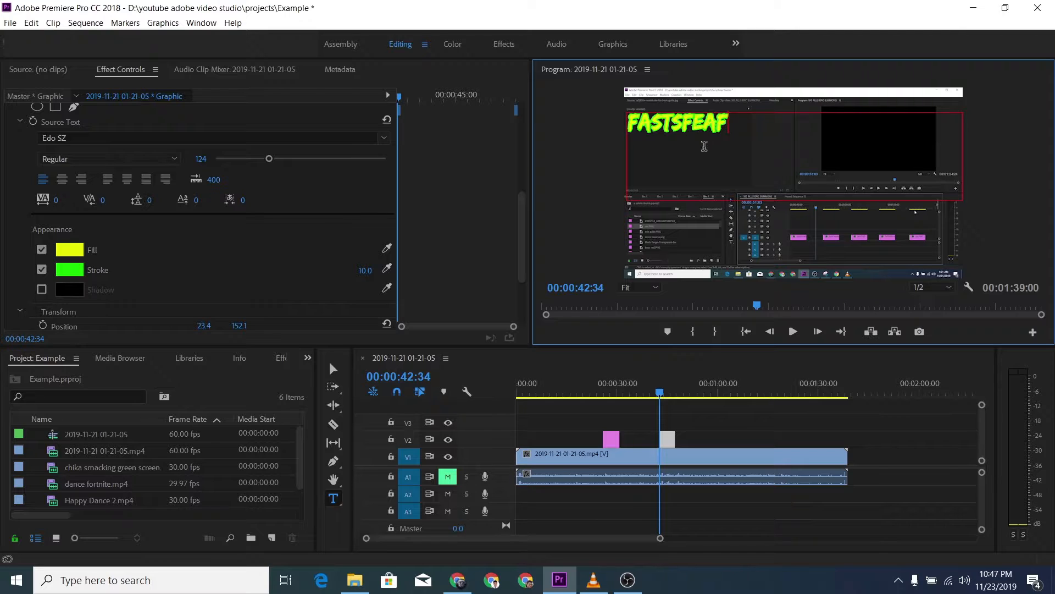
Step: Enable a shadow on the "fastsfeaf" title and set the shadow color to red, FF0000
{"action": "left_click", "coordinate": [40, 290]}
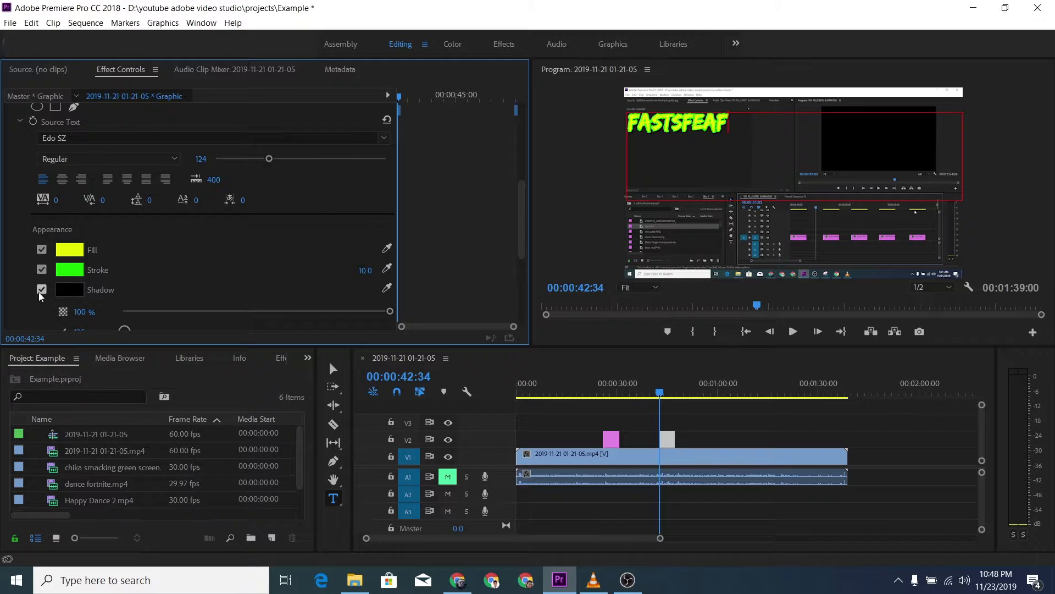
{"action": "left_click", "coordinate": [65, 291]}
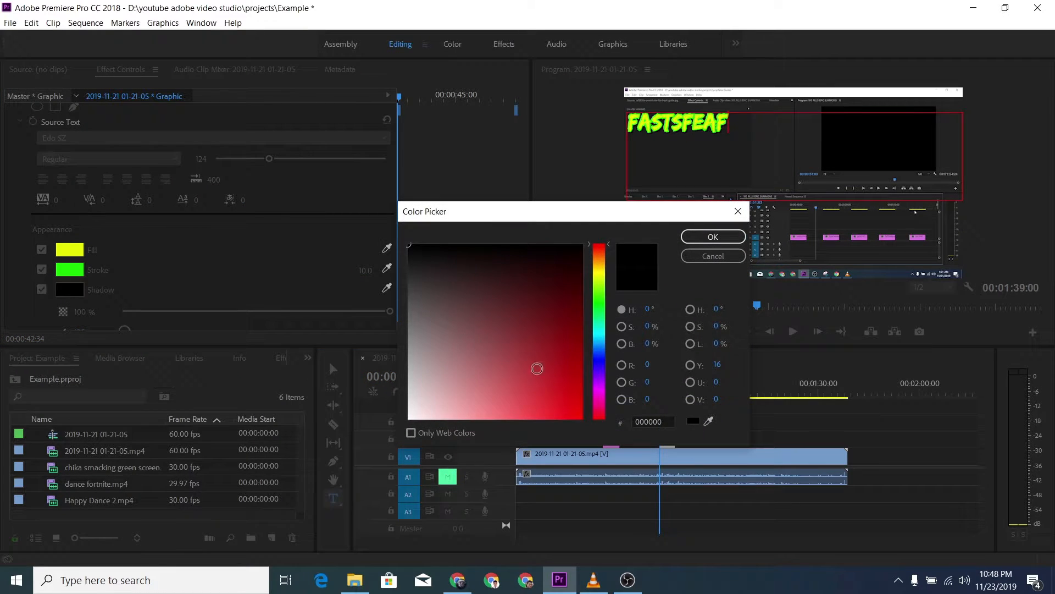
{"action": "left_click_drag", "start_coordinate": [577, 414], "coordinate": [596, 431]}
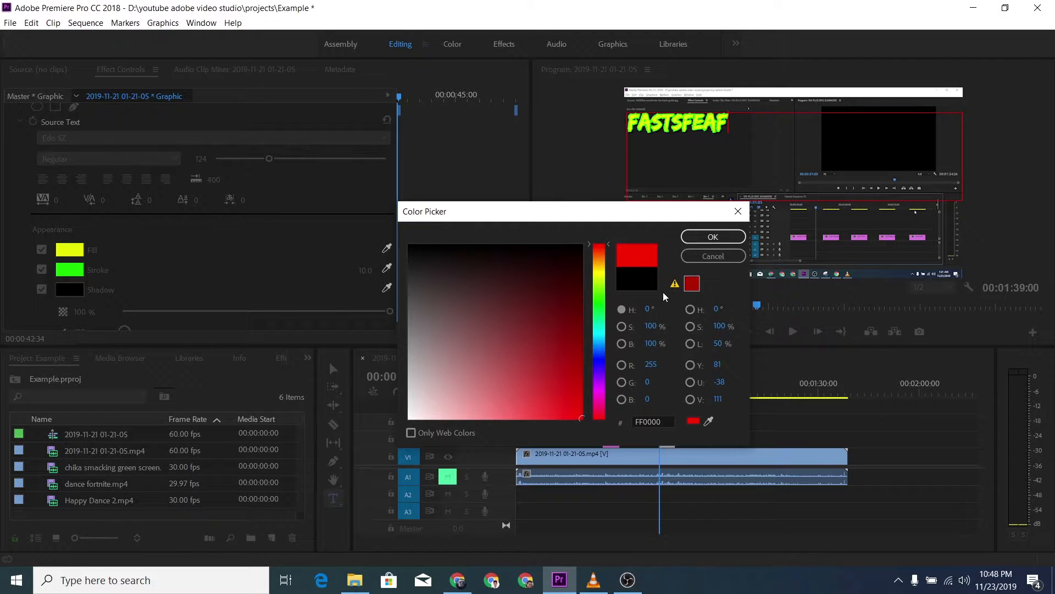
{"action": "left_click", "coordinate": [713, 238]}
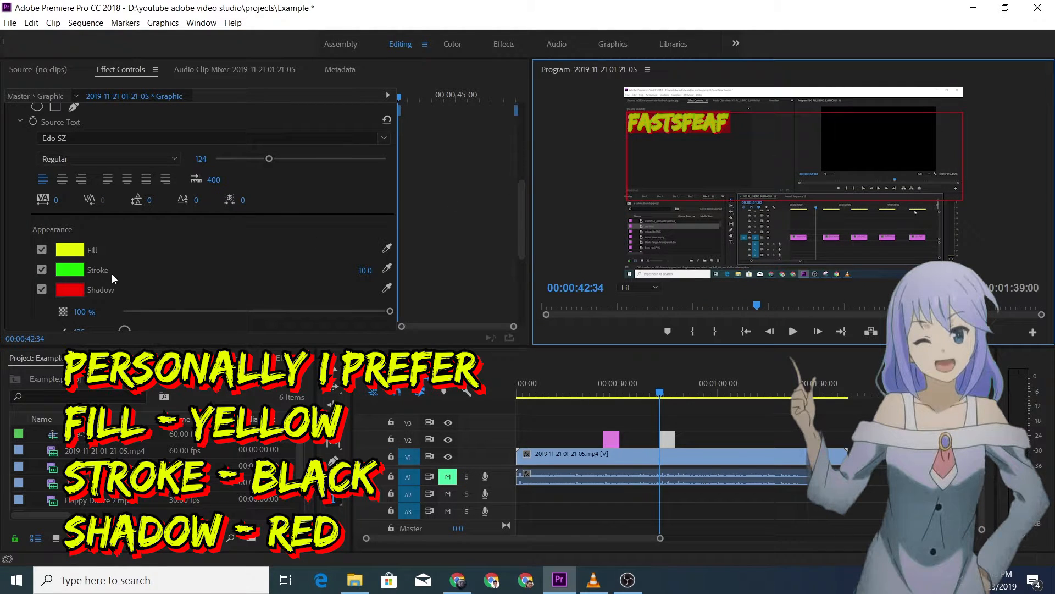
Step: Set the stroke color of the "fastsfeaf" text to near-black, 050505, and deselect the text
{"action": "left_click", "coordinate": [68, 274]}
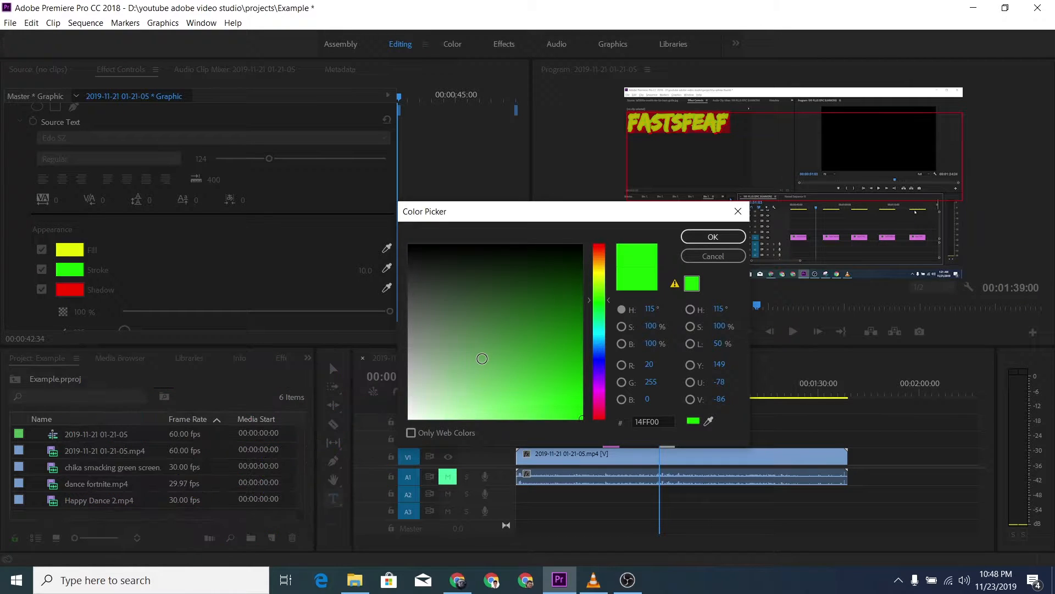
{"action": "left_click_drag", "start_coordinate": [487, 335], "coordinate": [378, 251]}
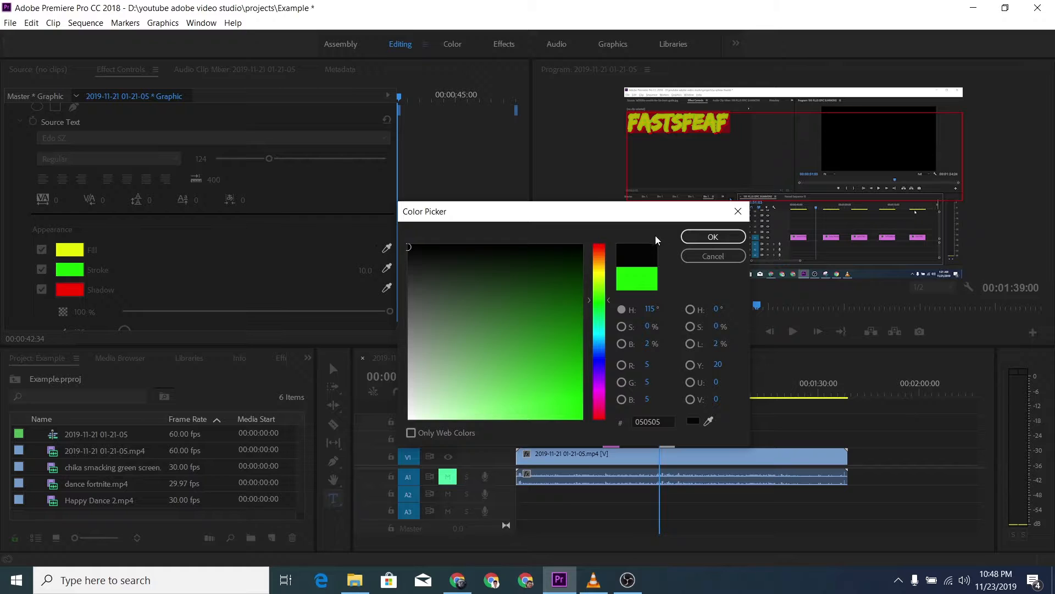
{"action": "left_click", "coordinate": [708, 242]}
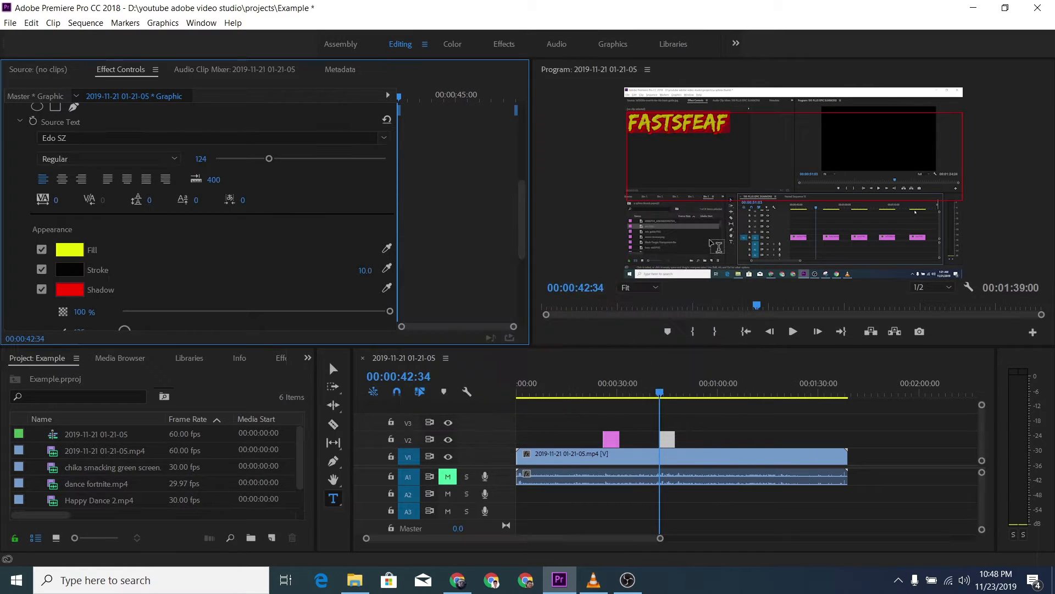
{"action": "left_click", "coordinate": [774, 129]}
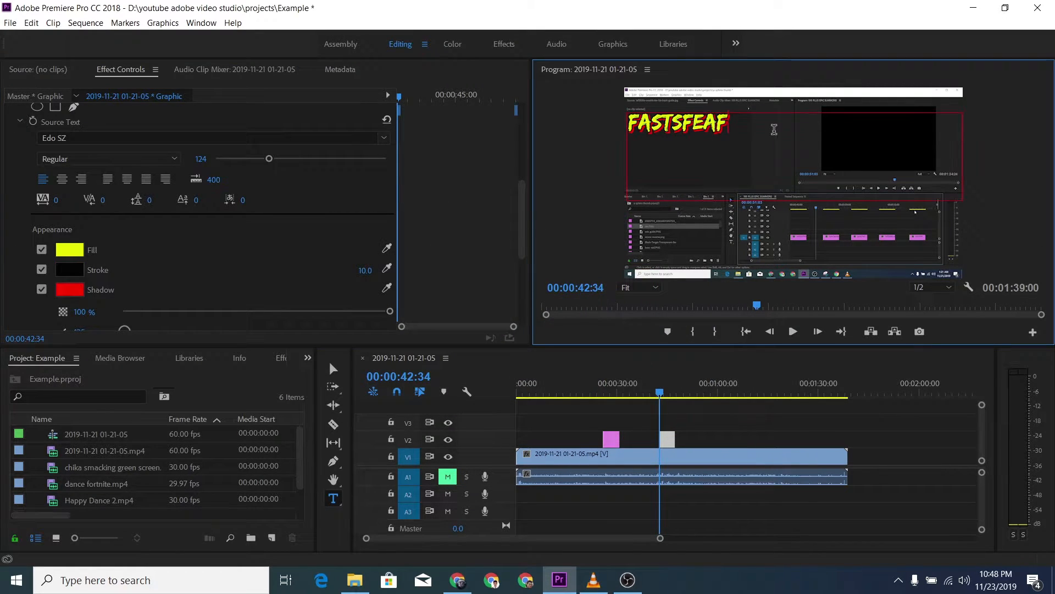
Step: Set the font size of the whole "fastsfeaf" text to 206 and check the title in a maximized program monitor
{"action": "double_click", "coordinate": [677, 133]}
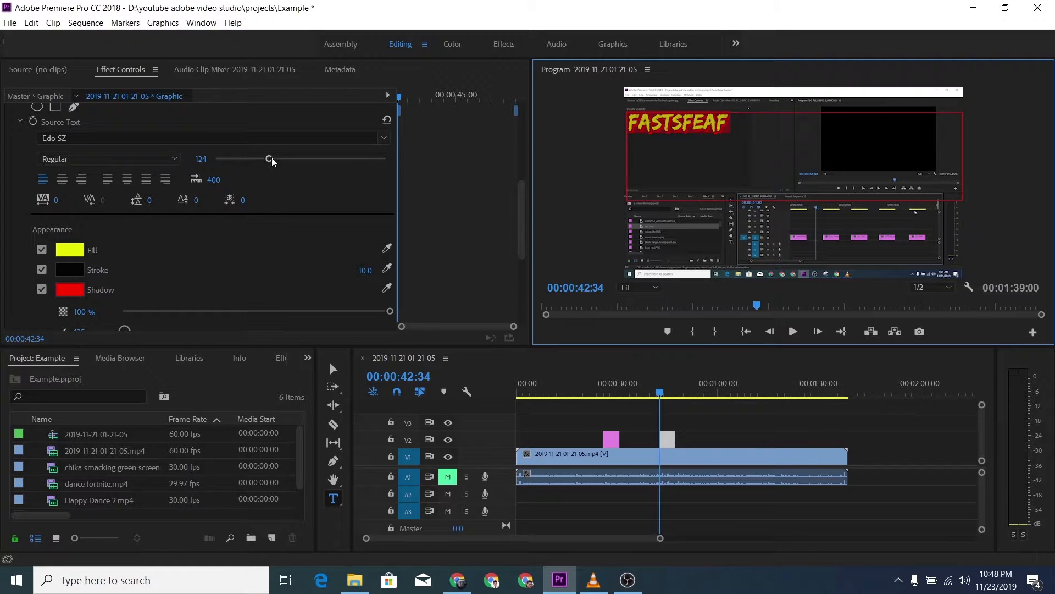
{"action": "left_click_drag", "start_coordinate": [270, 159], "coordinate": [304, 159]}
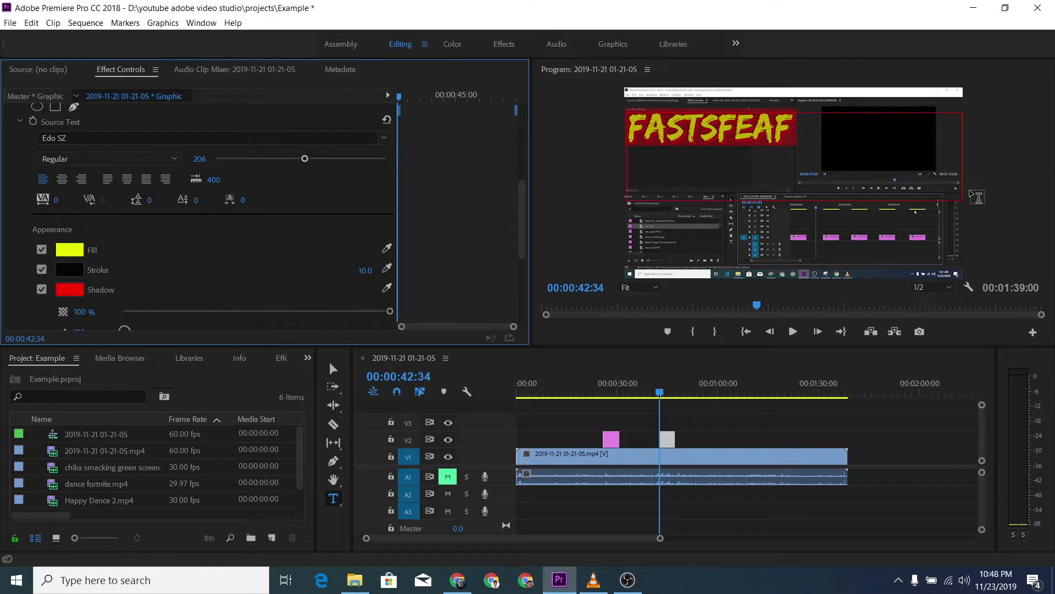
{"action": "left_click", "coordinate": [727, 423]}
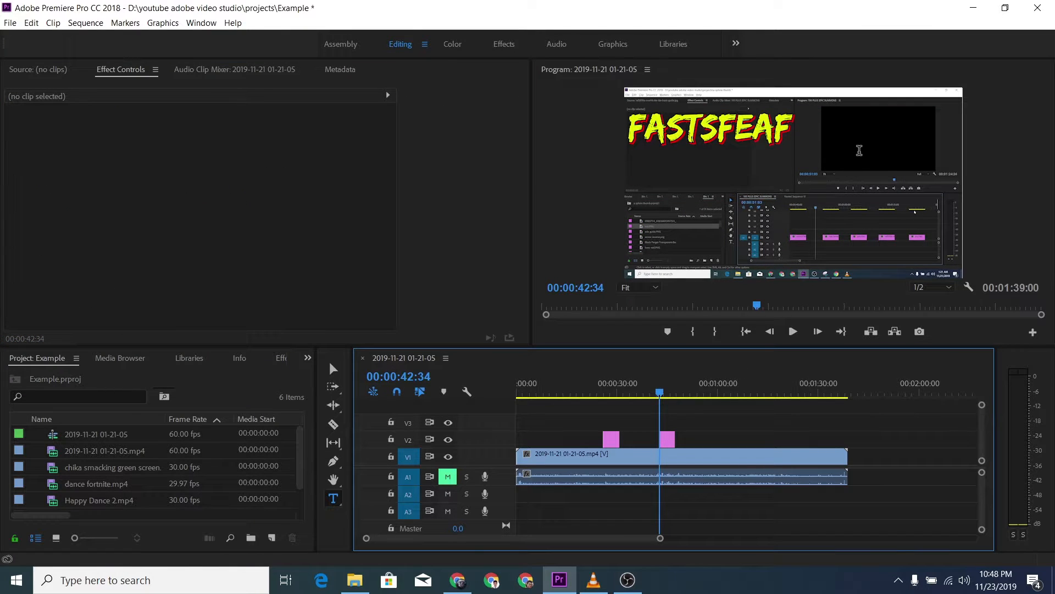
{"action": "left_click", "coordinate": [333, 369]}
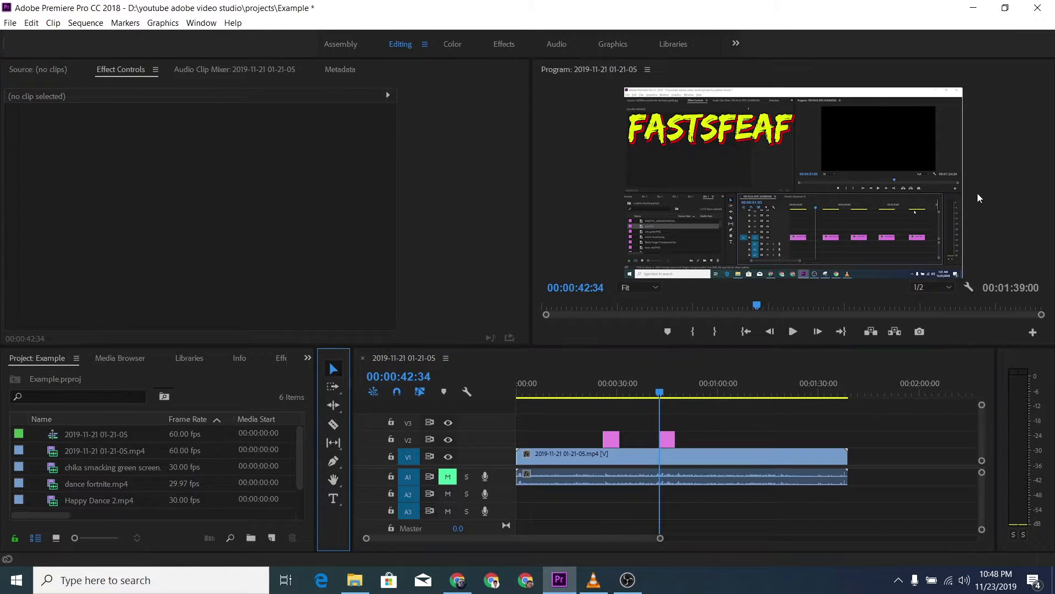
{"action": "key", "text": "grave"}
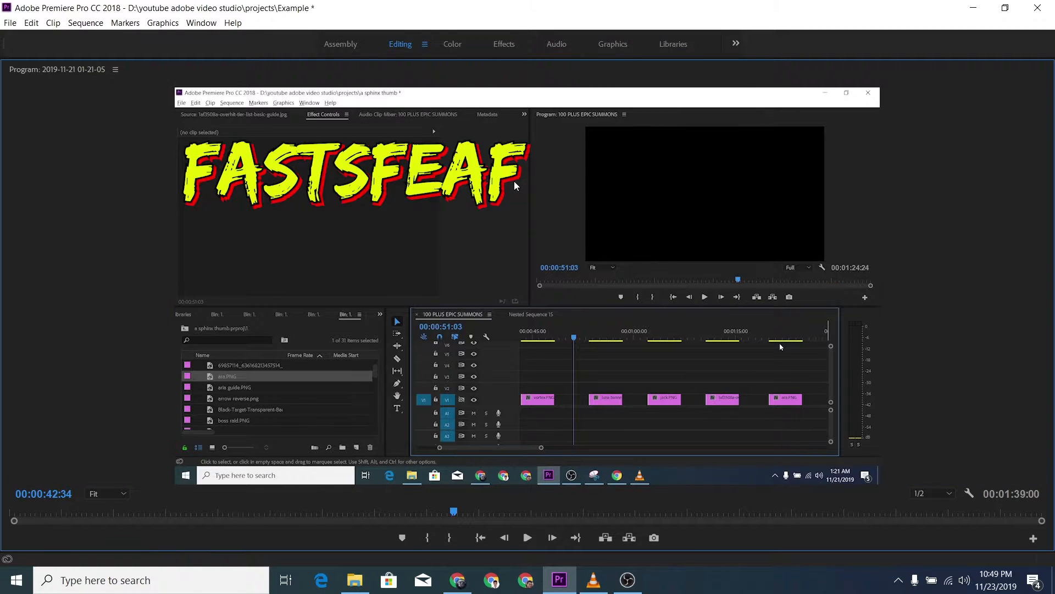
{"action": "key", "text": "grave"}
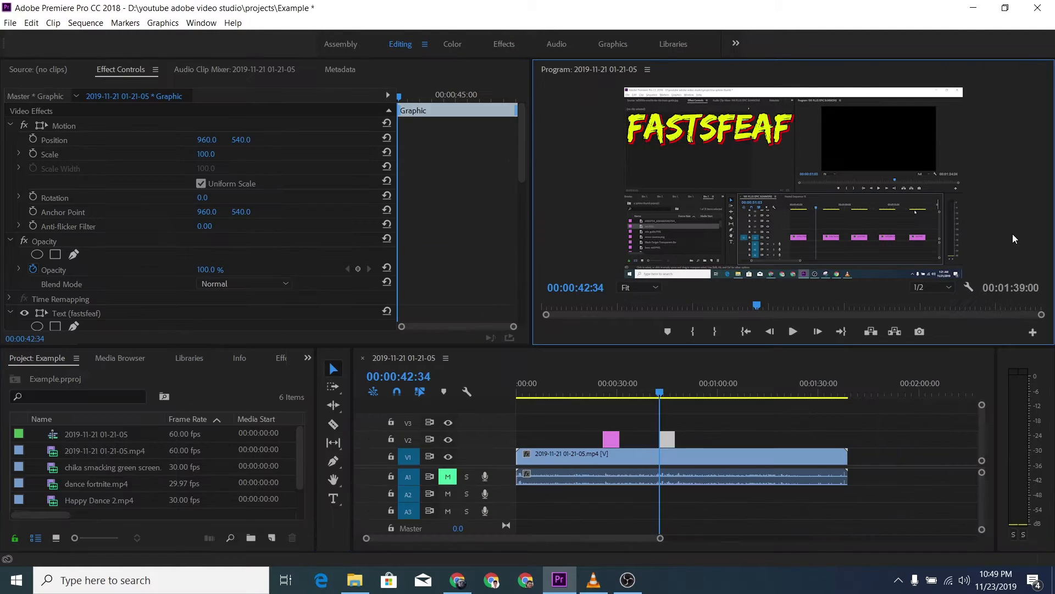
{"action": "left_click", "coordinate": [688, 427]}
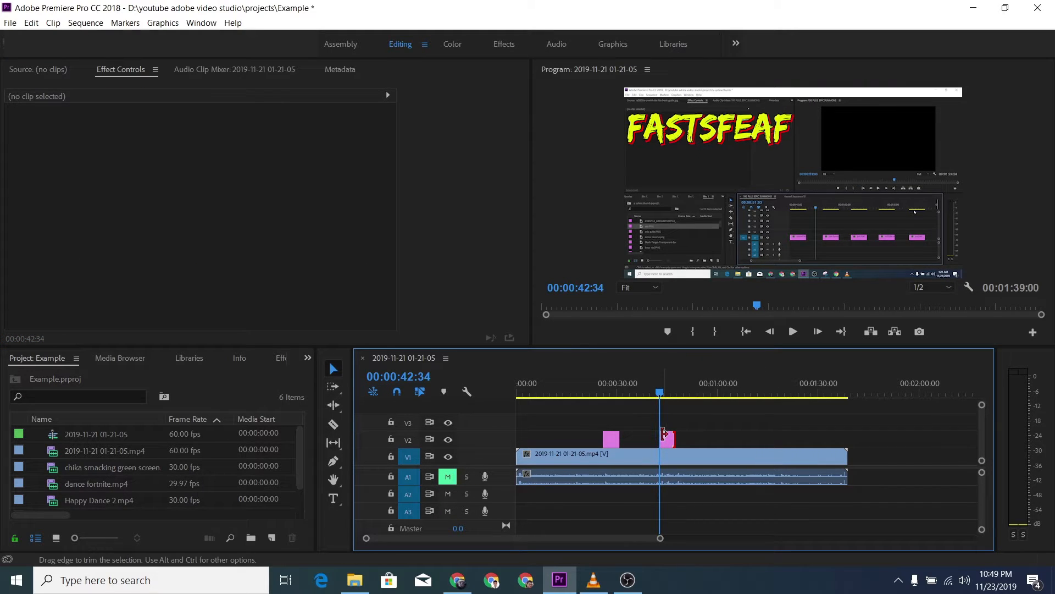
Step: Add a wide text box below "fastsfeaf" in the same graphic clip and enter "hello world!!!" in it
{"action": "left_click", "coordinate": [666, 439]}
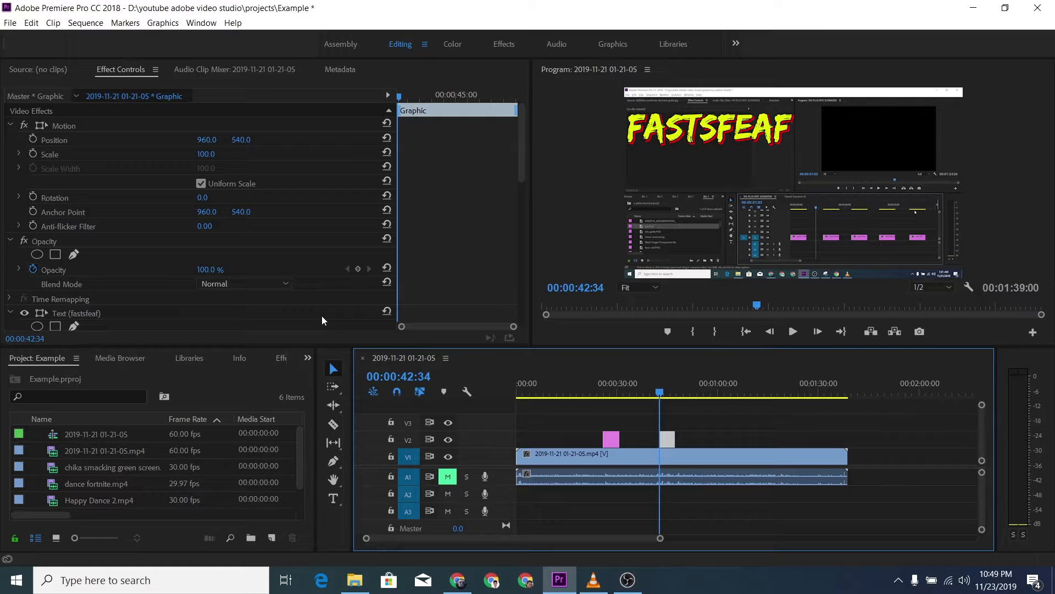
{"action": "left_click", "coordinate": [333, 498]}
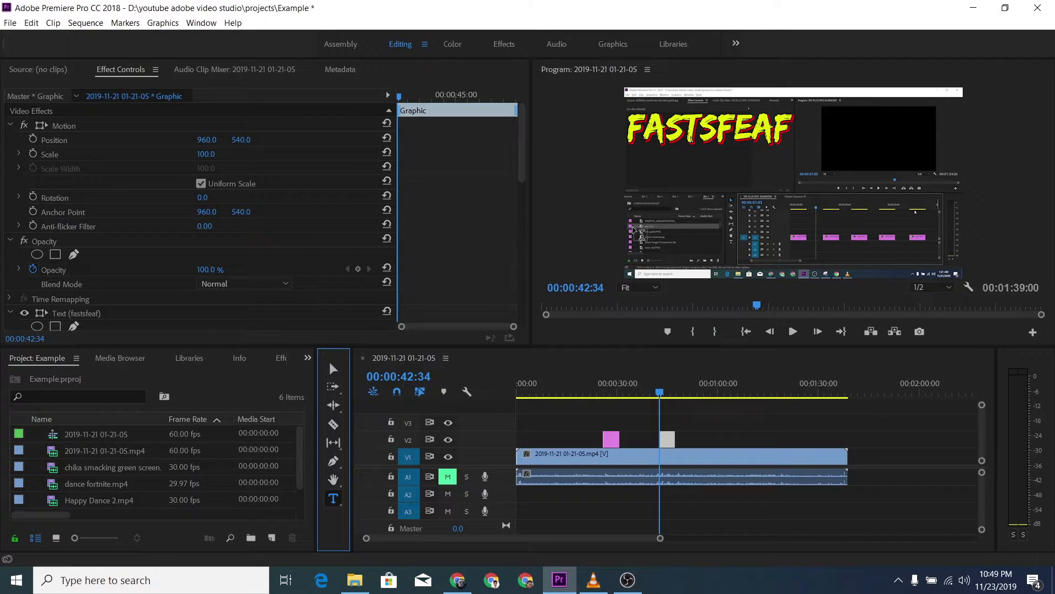
{"action": "left_click", "coordinate": [648, 212]}
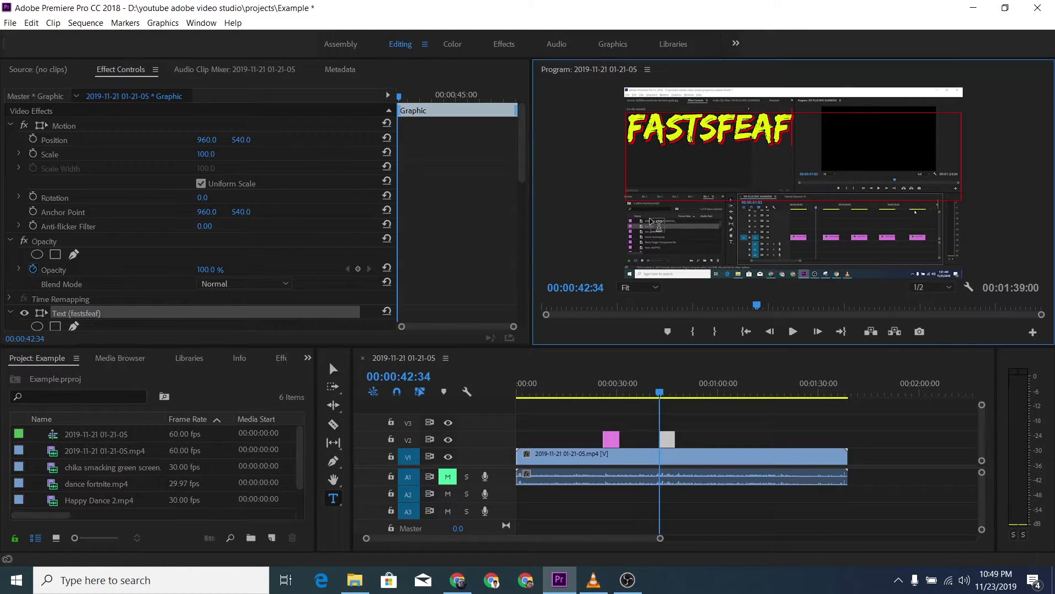
{"action": "left_click_drag", "start_coordinate": [631, 208], "coordinate": [951, 265]}
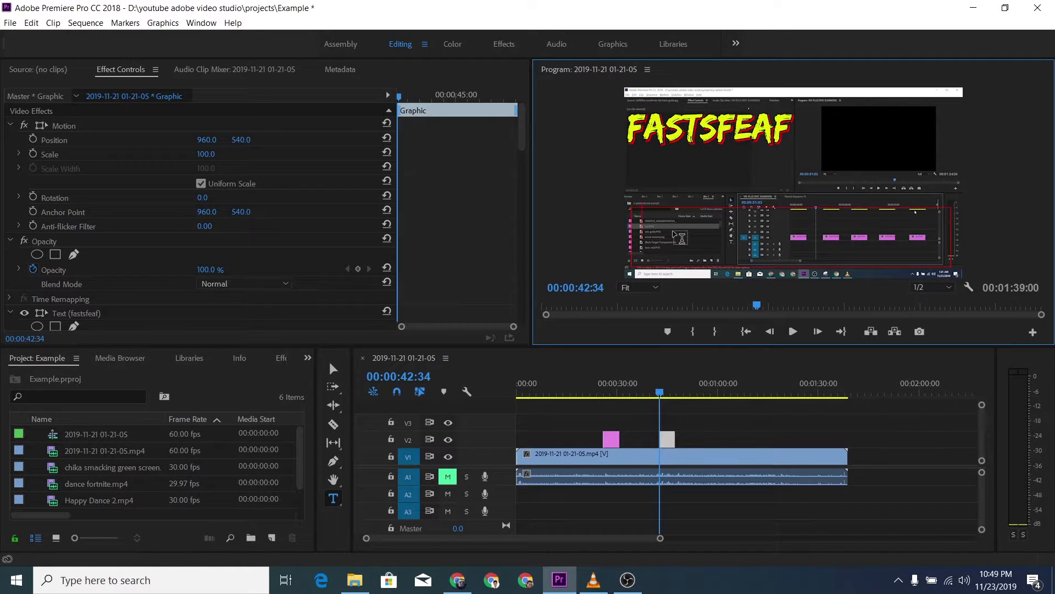
{"action": "type", "text": "HELL"}
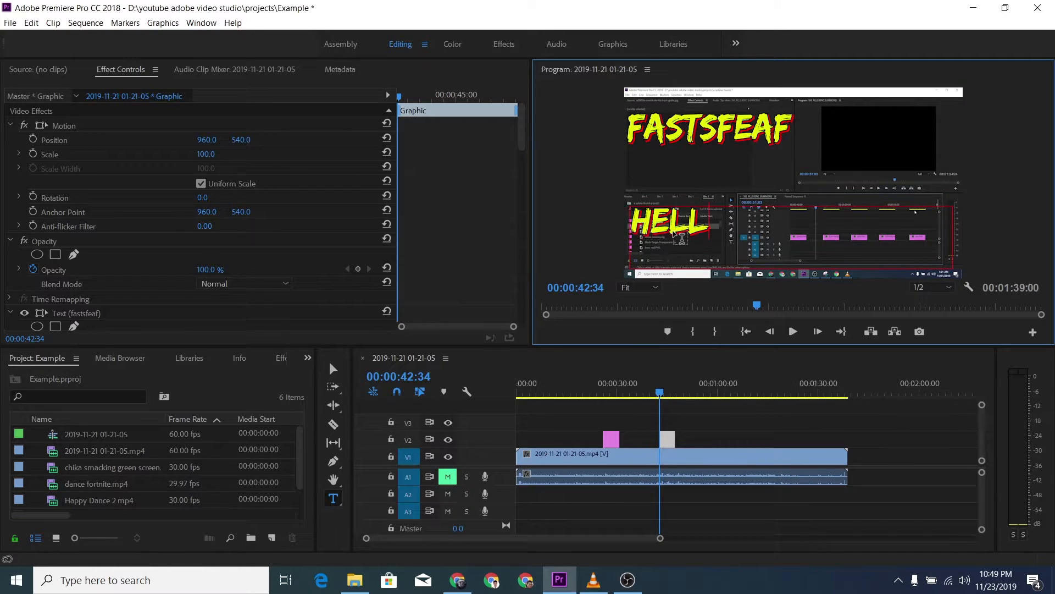
{"action": "type", "text": "O WORLD!!!"}
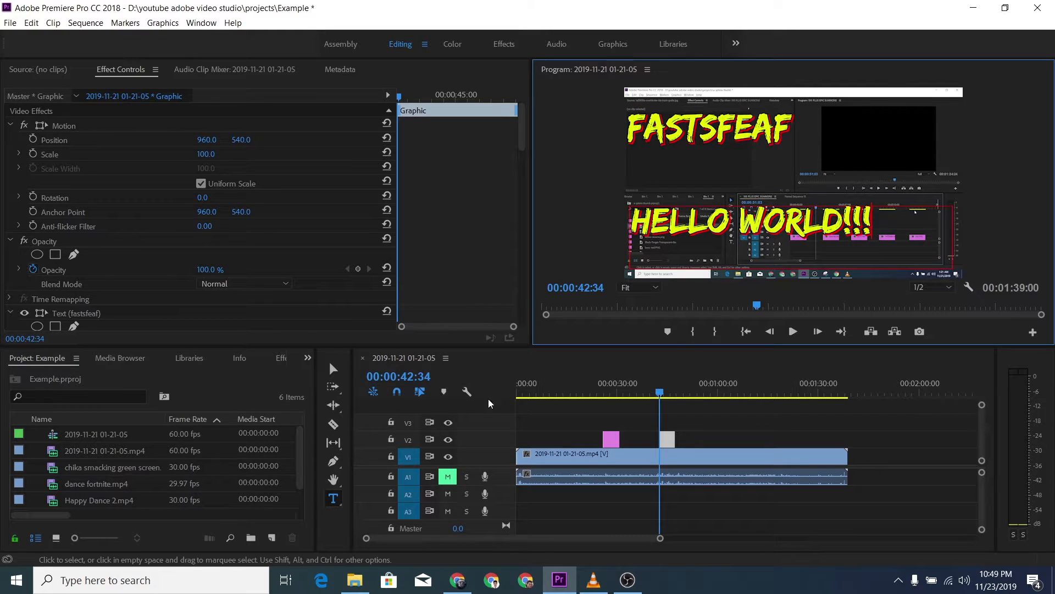
Step: Select the whole "hello world!!!" text and set its shadow color to white, FFFFFF
{"action": "scroll", "coordinate": [340, 273], "scroll_direction": "down", "scroll_amount": 4}
{"action": "scroll", "coordinate": [339, 274], "scroll_direction": "down", "scroll_amount": 10}
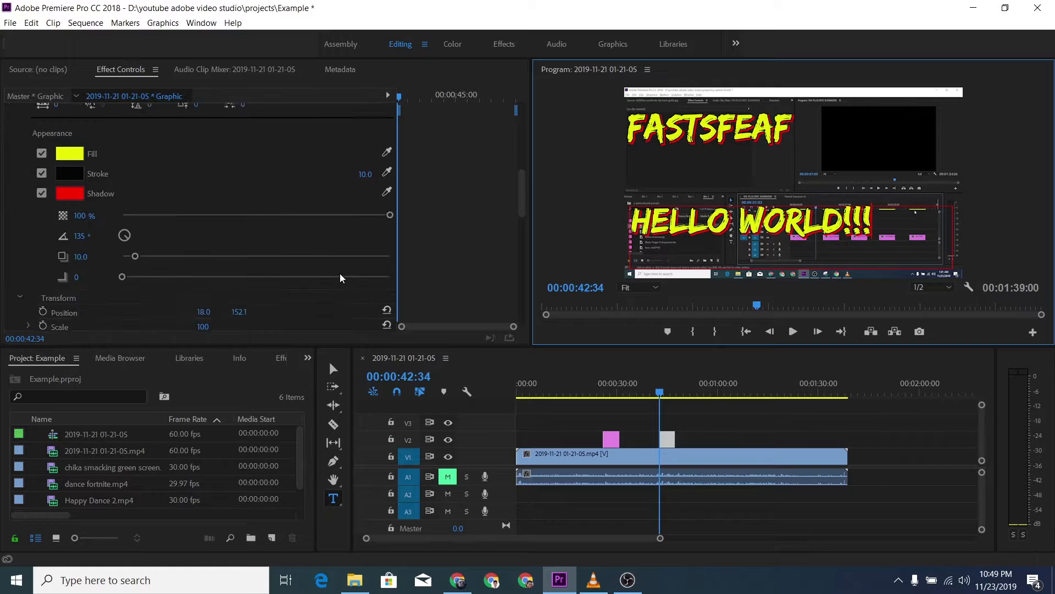
{"action": "scroll", "coordinate": [339, 273], "scroll_direction": "down", "scroll_amount": 4}
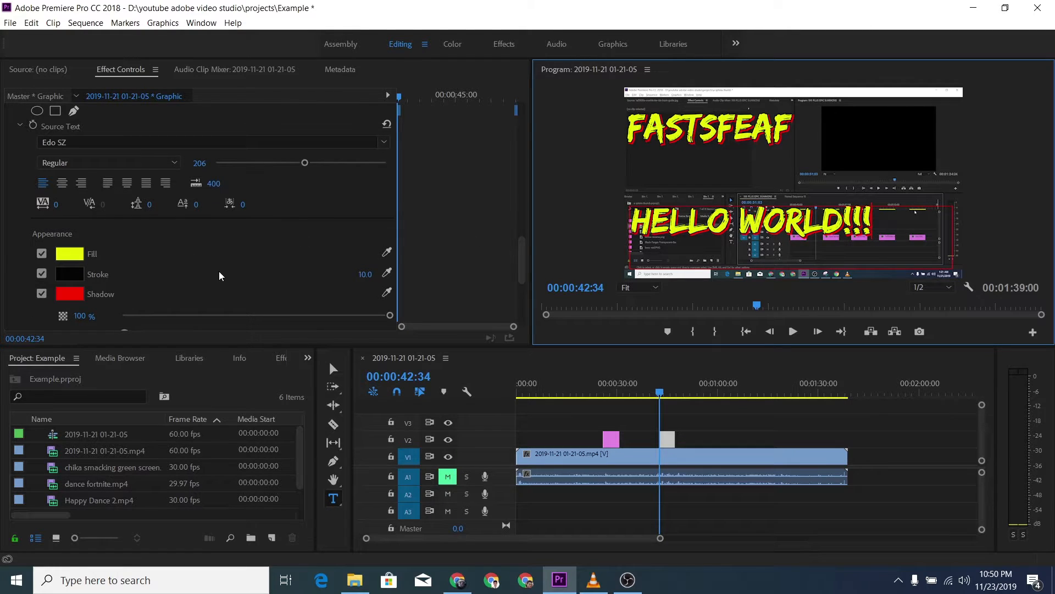
{"action": "scroll", "coordinate": [165, 223], "scroll_direction": "up", "scroll_amount": 2}
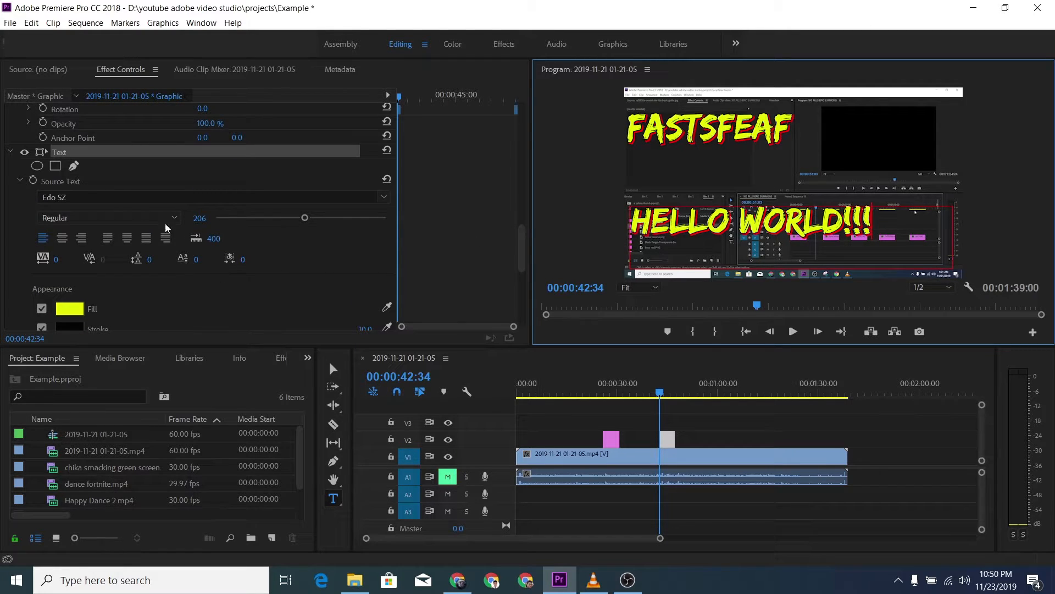
{"action": "left_click", "coordinate": [879, 230]}
{"action": "left_click_drag", "start_coordinate": [887, 225], "coordinate": [609, 238]}
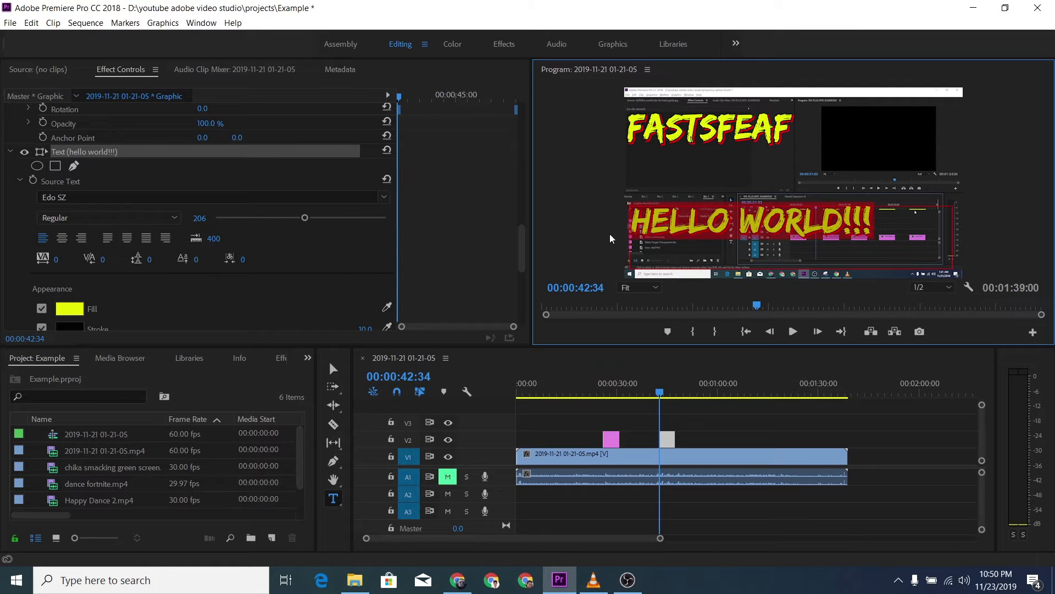
{"action": "scroll", "coordinate": [193, 323], "scroll_direction": "down", "scroll_amount": 3}
{"action": "left_click", "coordinate": [76, 281]}
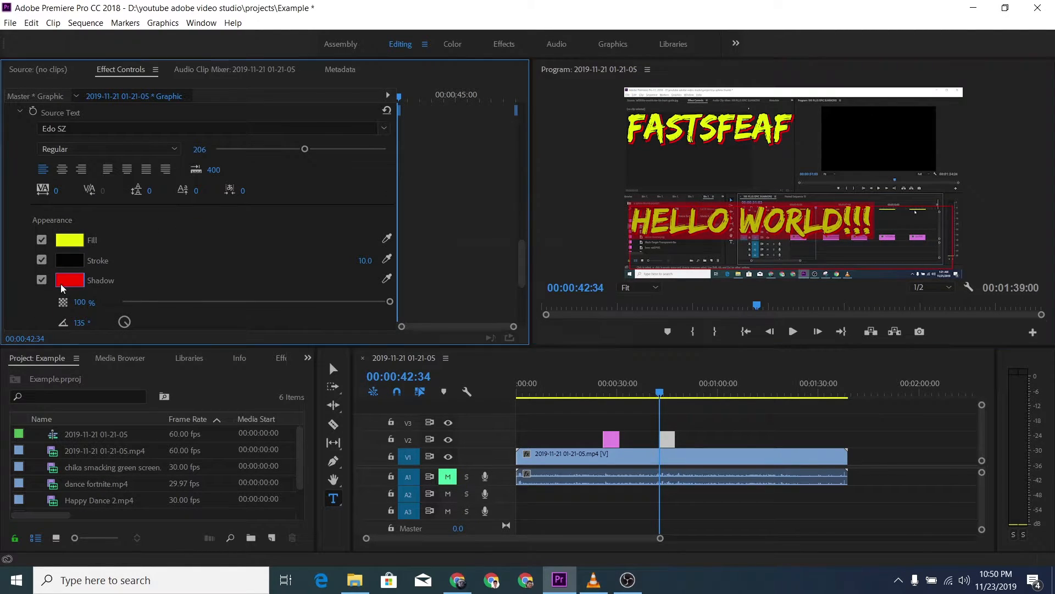
{"action": "left_click_drag", "start_coordinate": [506, 323], "coordinate": [371, 445]}
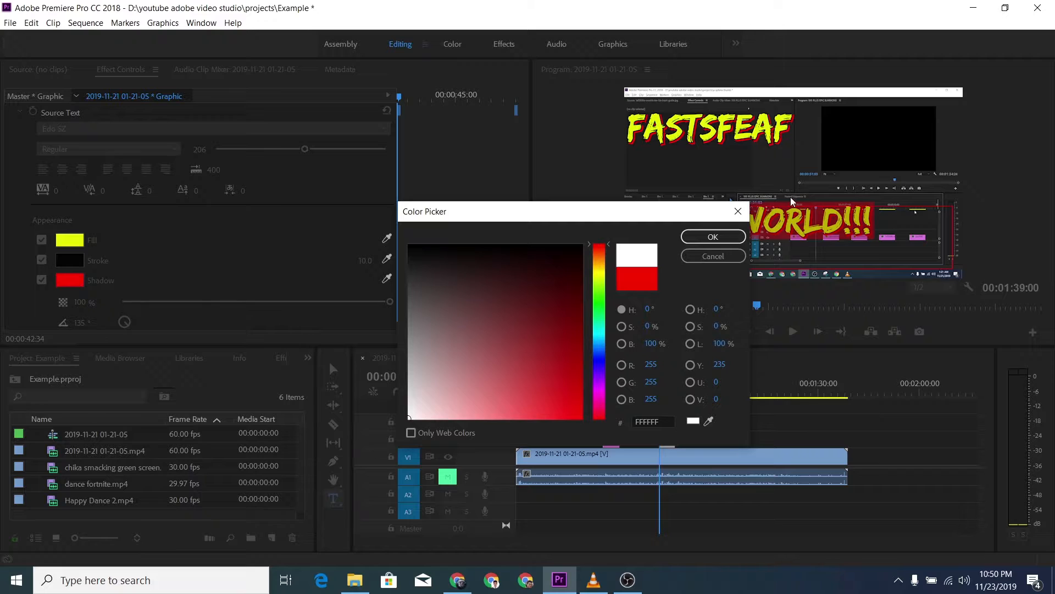
{"action": "left_click", "coordinate": [713, 236]}
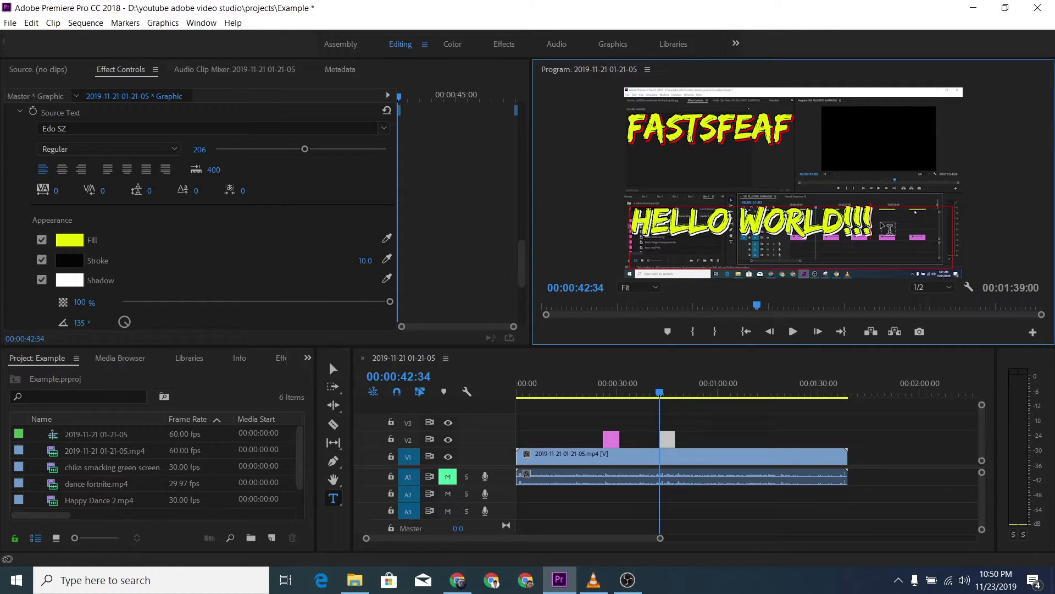
Step: Change the shadow color of the whole "hello world!!!" text to blue-violet, 4A00FF
{"action": "left_click_drag", "start_coordinate": [882, 225], "coordinate": [628, 225]}
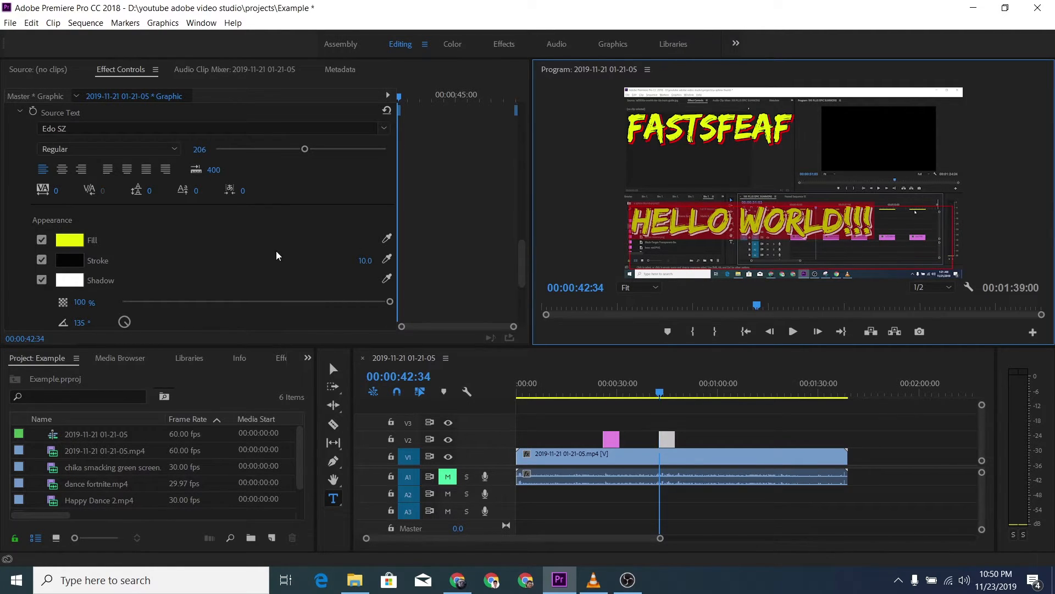
{"action": "left_click", "coordinate": [58, 285]}
{"action": "left_click", "coordinate": [598, 369]}
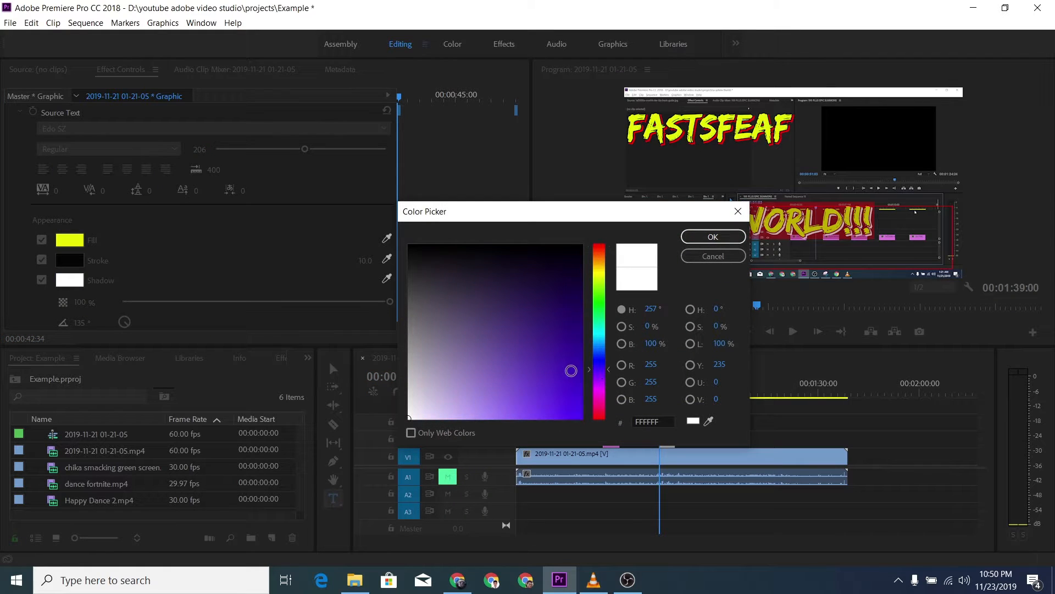
{"action": "left_click_drag", "start_coordinate": [571, 370], "coordinate": [612, 422]}
{"action": "left_click", "coordinate": [724, 243]}
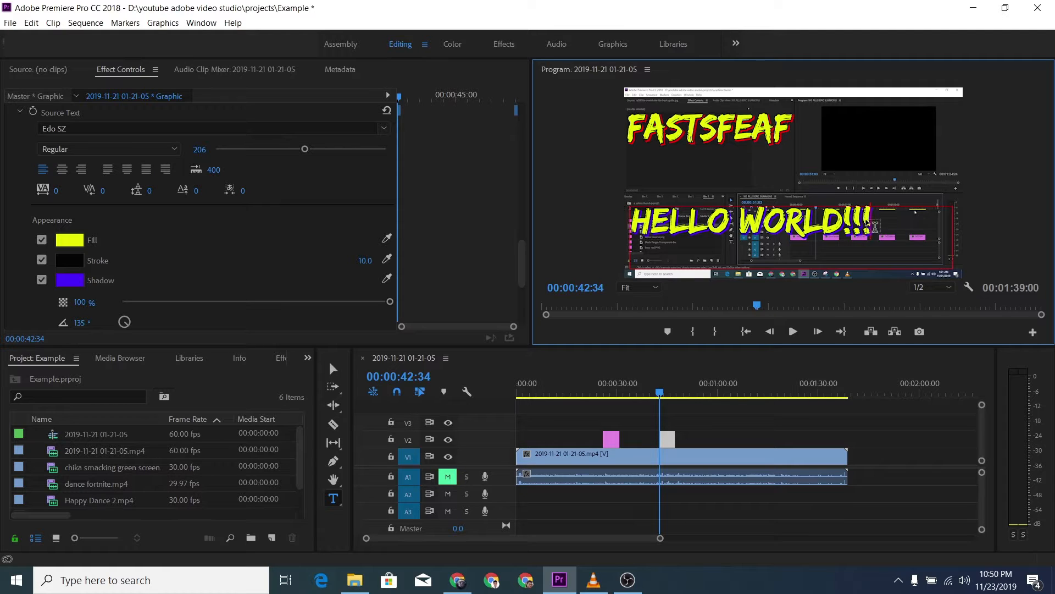
Step: Set the shadow color of the whole "hello world!!!" text to red, FF0000, and deselect the text
{"action": "left_click", "coordinate": [66, 281]}
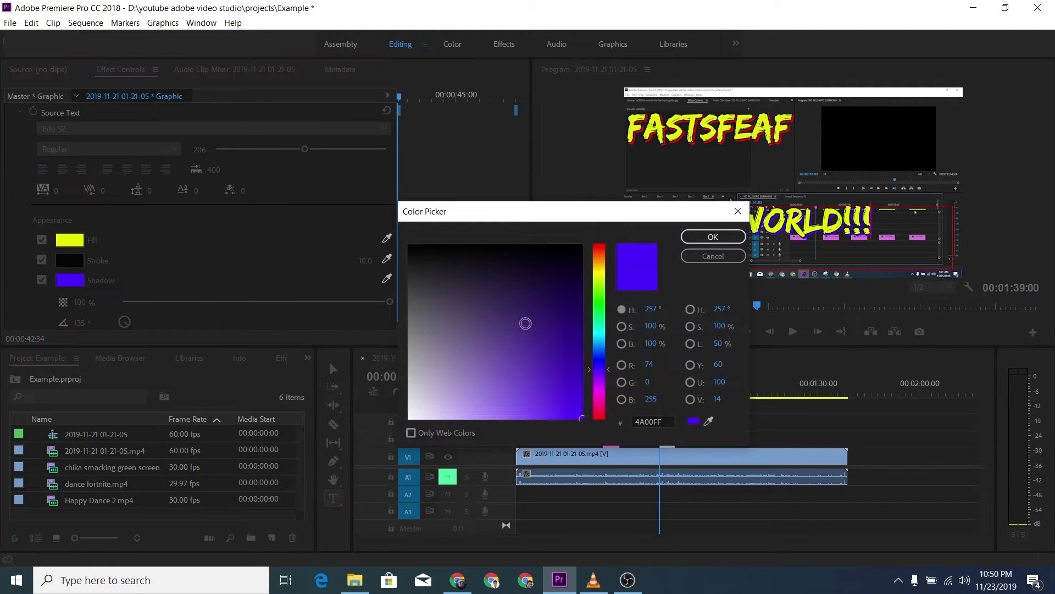
{"action": "left_click", "coordinate": [712, 237]}
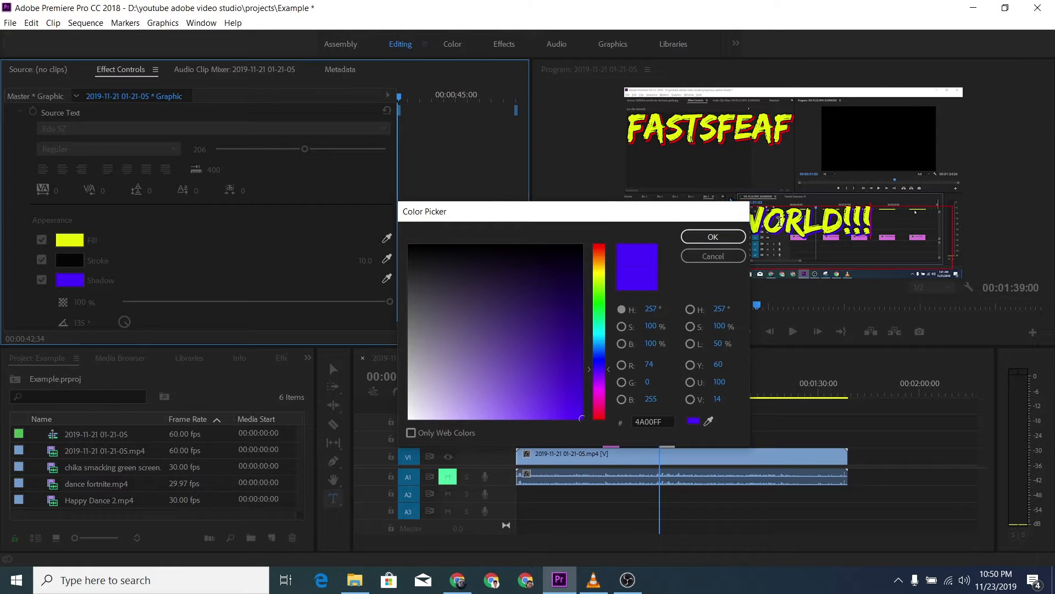
{"action": "left_click_drag", "start_coordinate": [886, 224], "coordinate": [555, 224]}
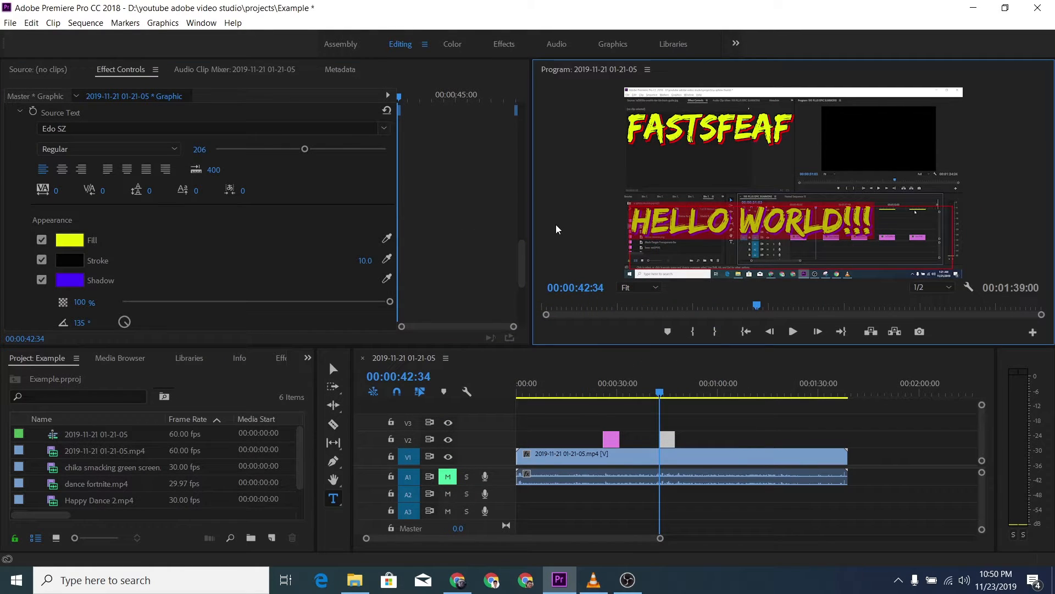
{"action": "left_click", "coordinate": [71, 281]}
{"action": "left_click", "coordinate": [599, 420]}
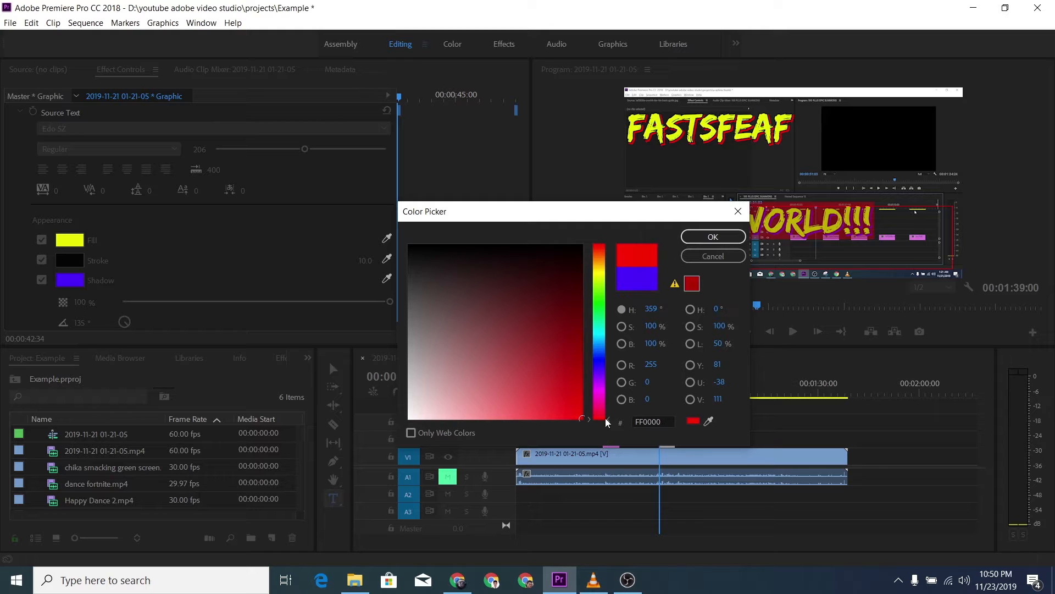
{"action": "left_click", "coordinate": [713, 237]}
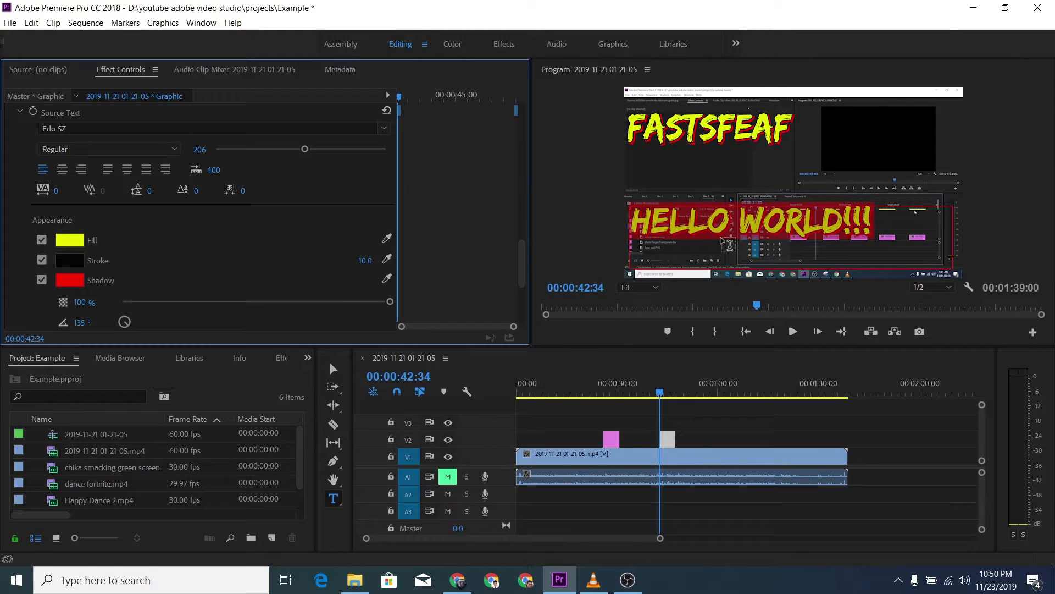
{"action": "left_click", "coordinate": [894, 233]}
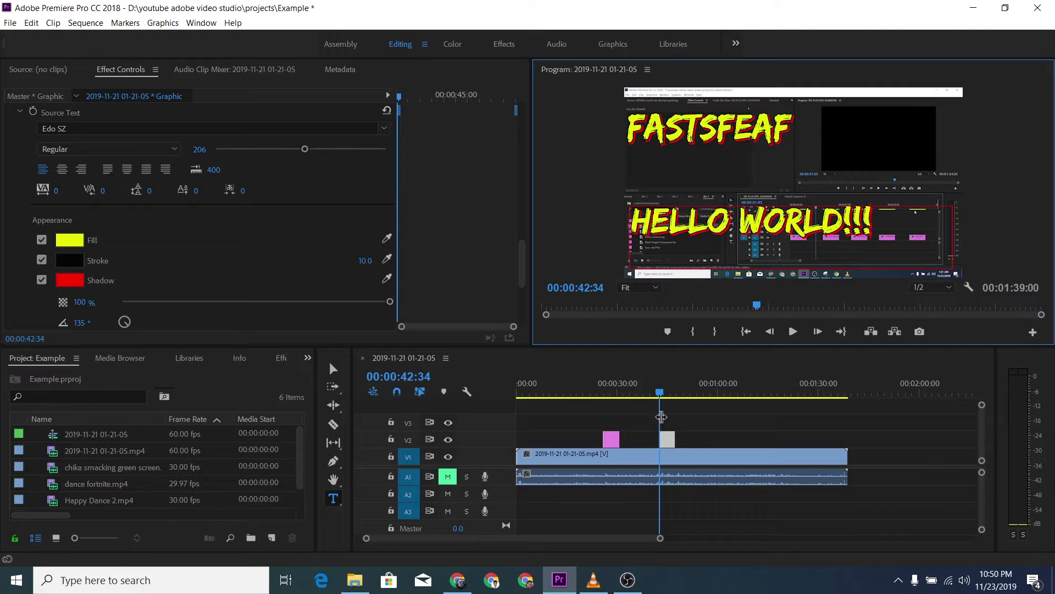
Step: Deselect the graphic clip and, with the Selection tool active, move the playhead past both graphic clips to 00:00:56:53
{"action": "left_click", "coordinate": [667, 405]}
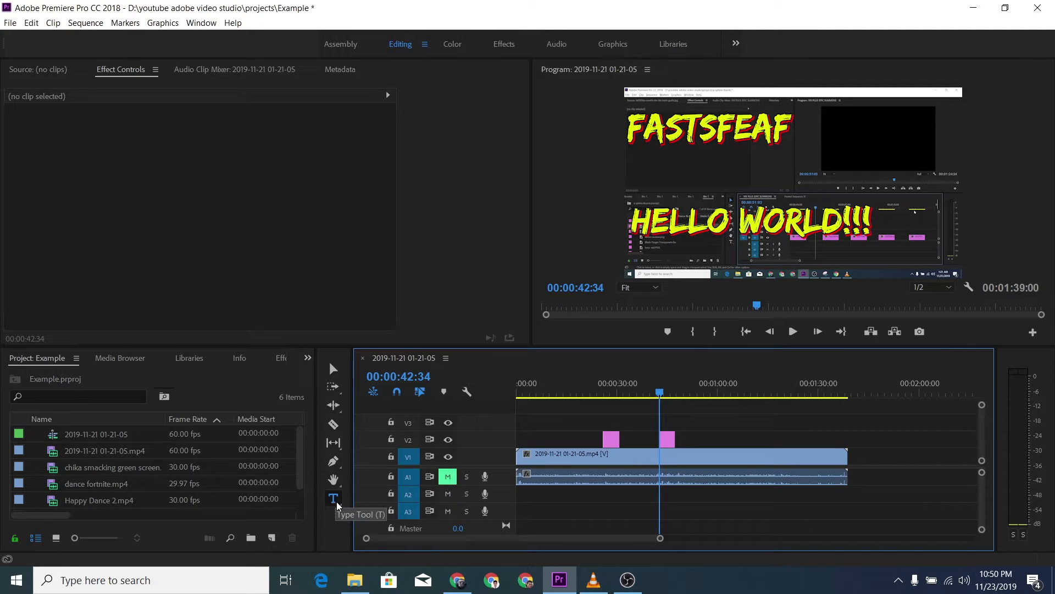
{"action": "left_click", "coordinate": [333, 369]}
{"action": "left_click", "coordinate": [709, 385]}
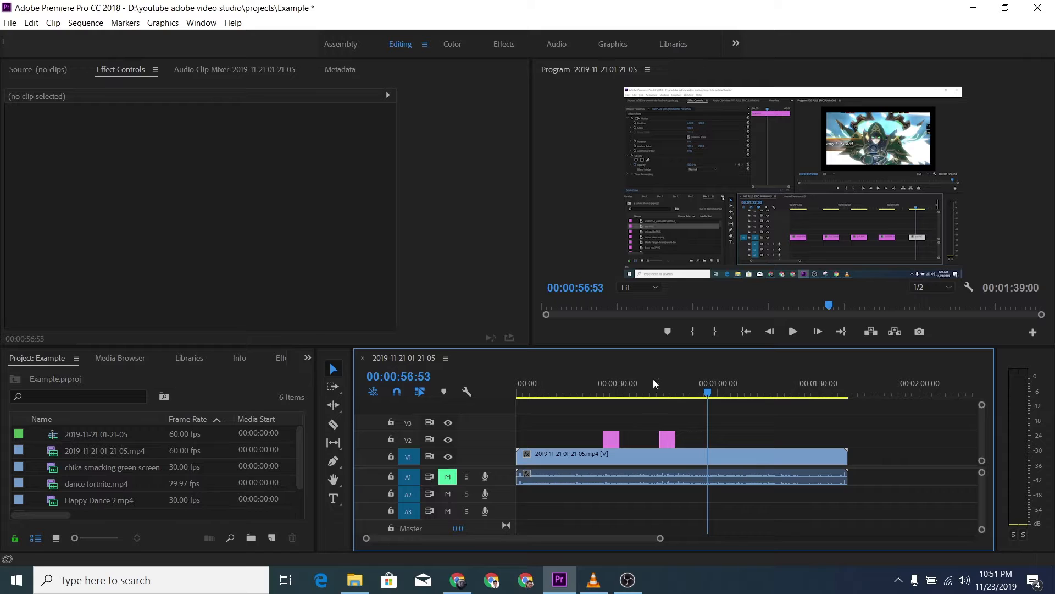
Step: Create a new legacy title named Title 01 at 1920 × 1080, 60.00 fps, with square pixels
{"action": "left_click", "coordinate": [10, 24]}
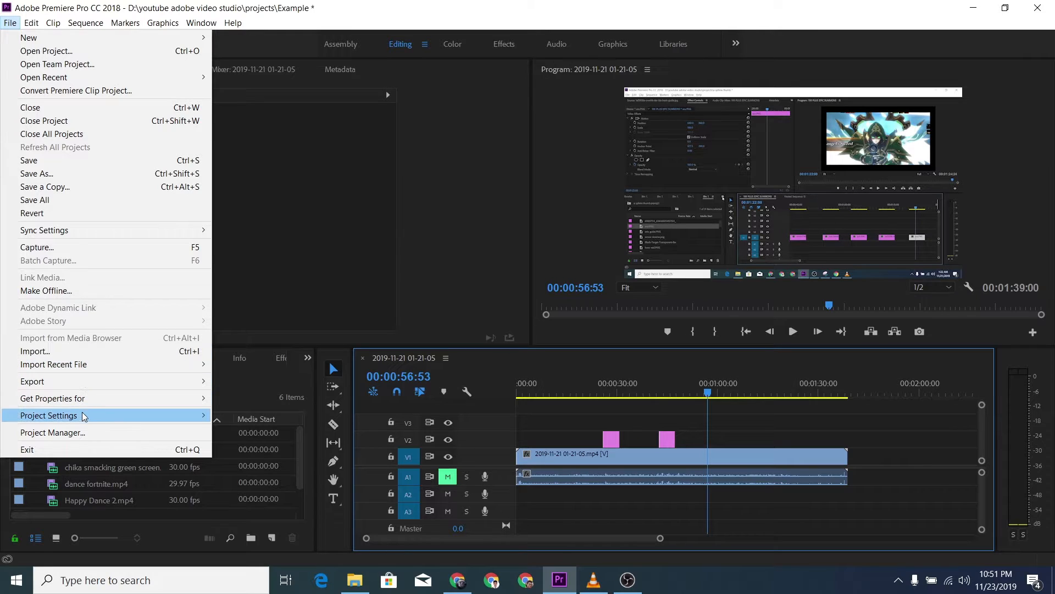
{"action": "mouse_move", "coordinate": [81, 421]}
{"action": "mouse_move", "coordinate": [98, 382]}
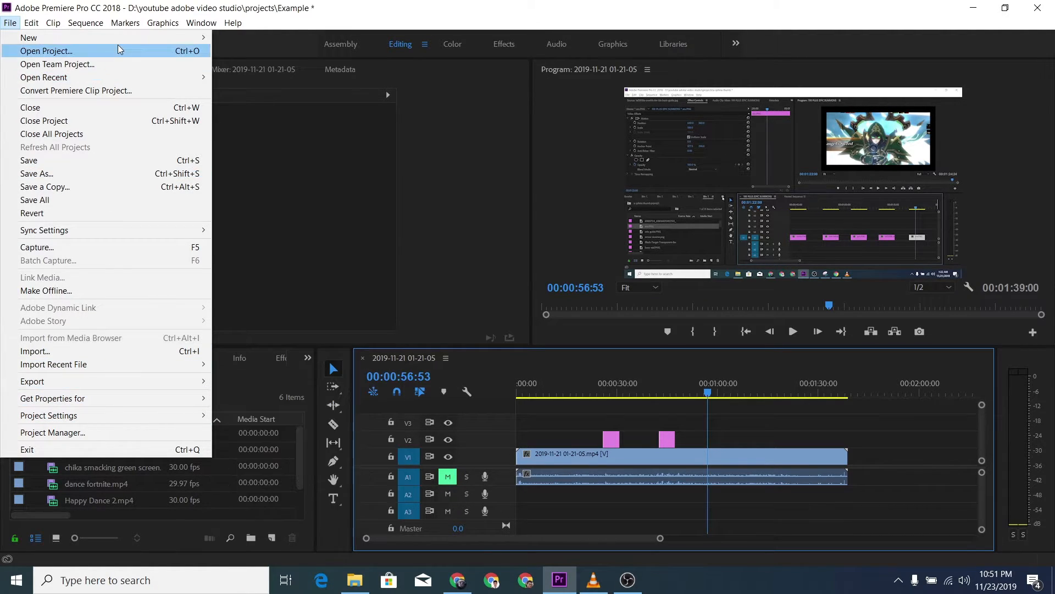
{"action": "mouse_move", "coordinate": [123, 34]}
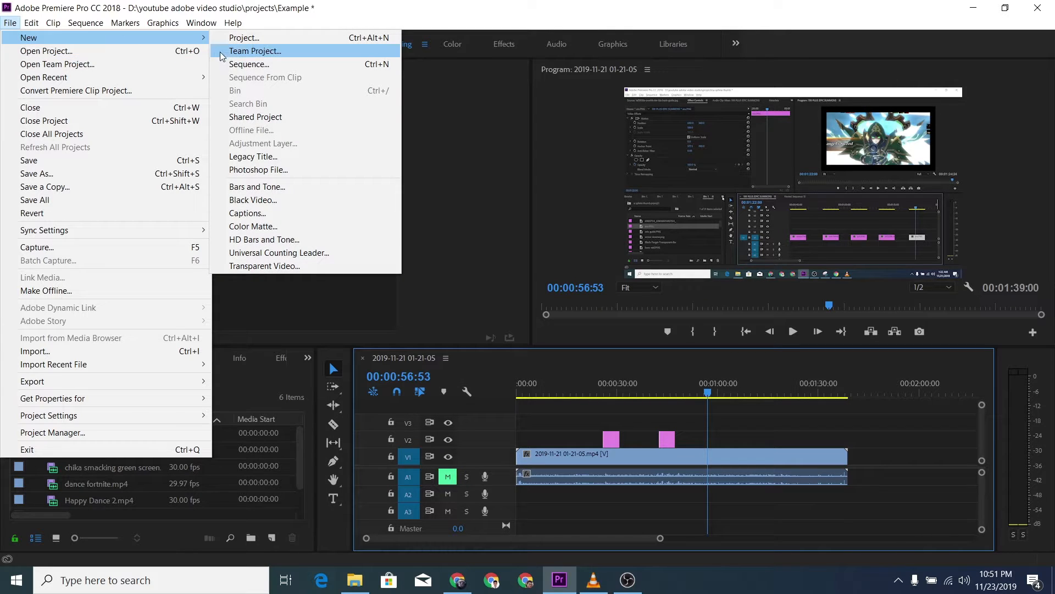
{"action": "left_click", "coordinate": [266, 159]}
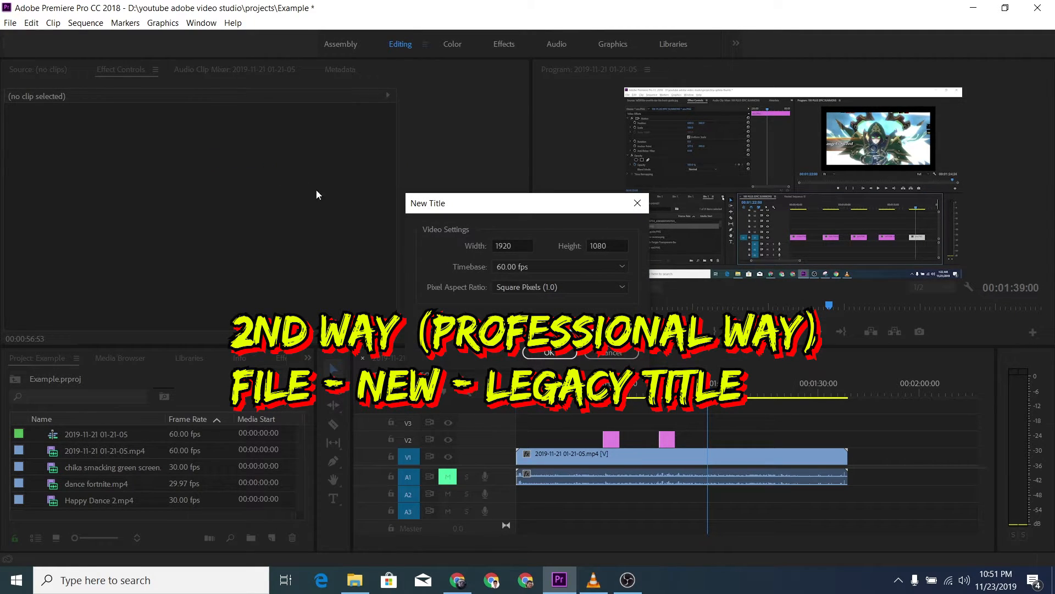
{"action": "left_click", "coordinate": [531, 350]}
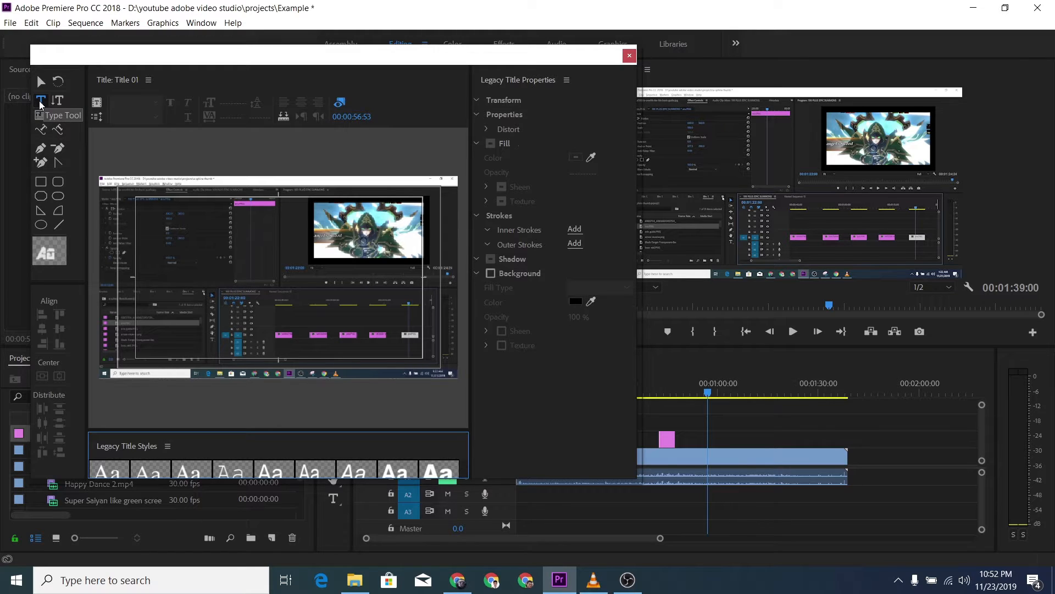
Step: With the Type tool, draw a text box about 1537 × 546 across the middle of the legacy title and enter "here we go"
{"action": "left_click", "coordinate": [289, 331]}
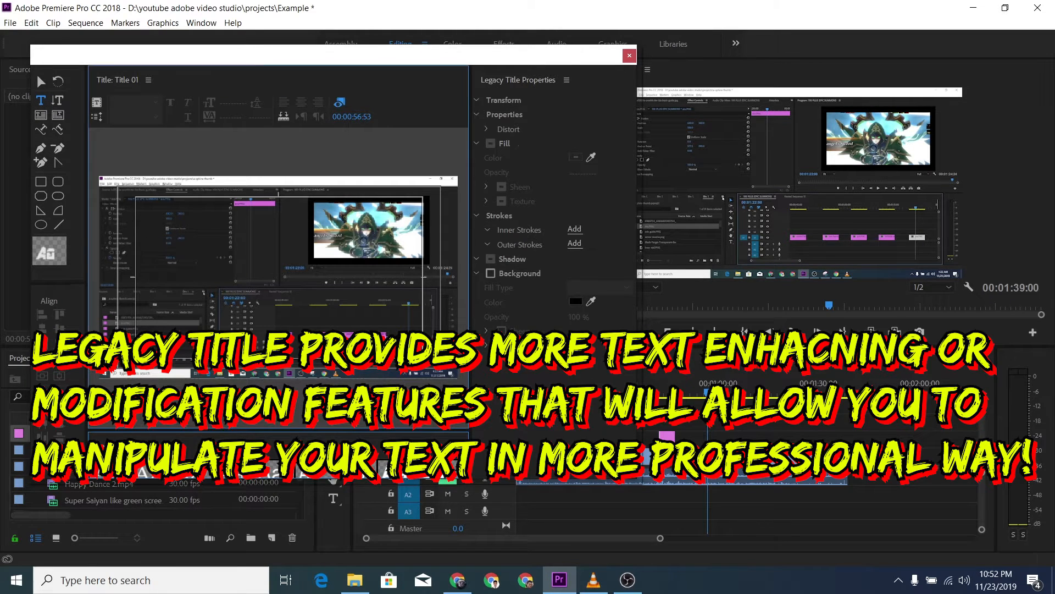
{"action": "left_click_drag", "start_coordinate": [149, 240], "coordinate": [438, 342]}
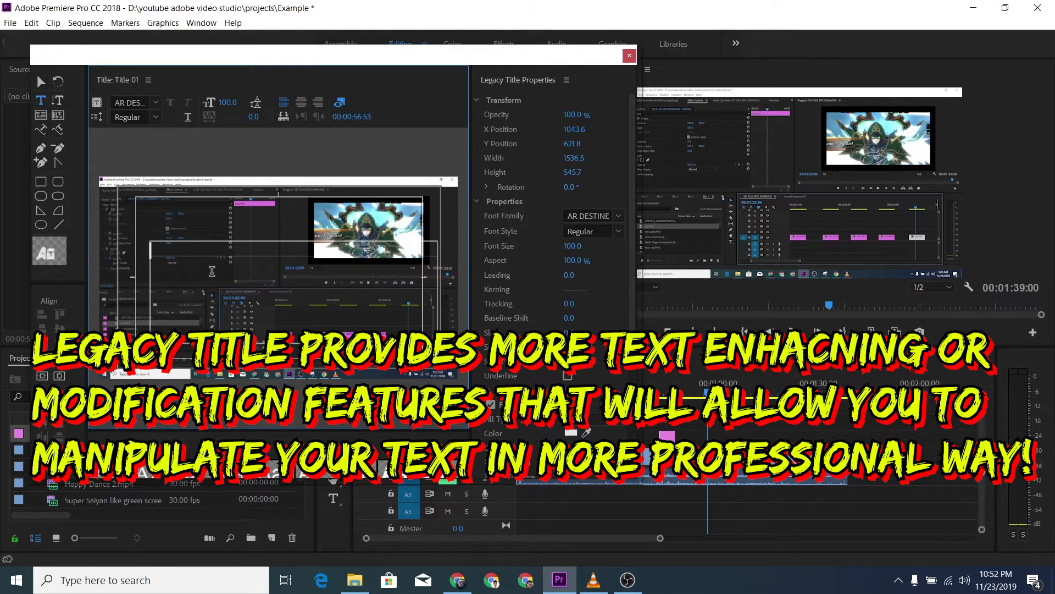
{"action": "type", "text": "here "}
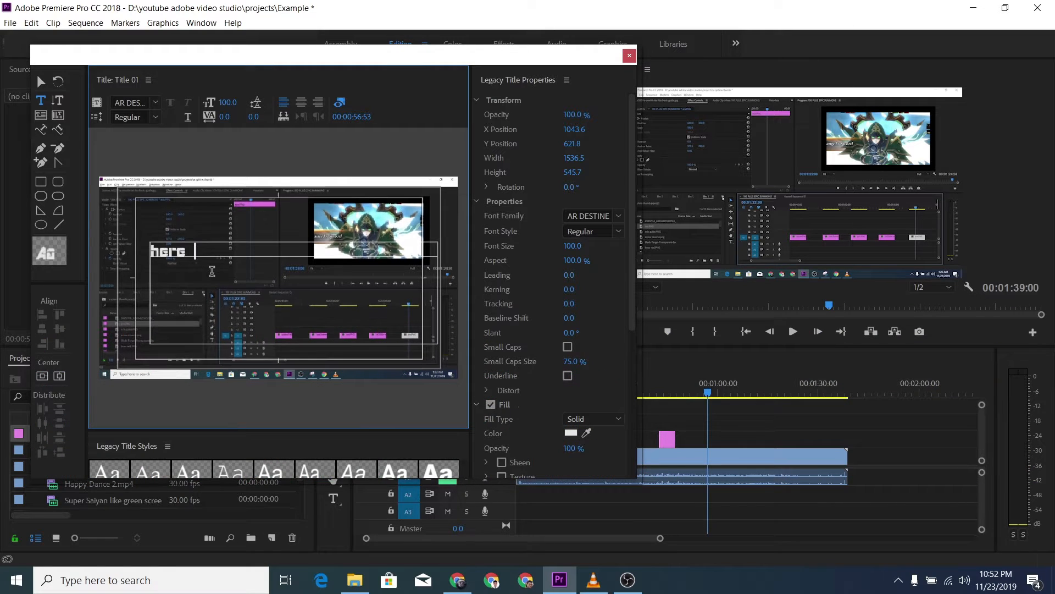
{"action": "type", "text": "we go"}
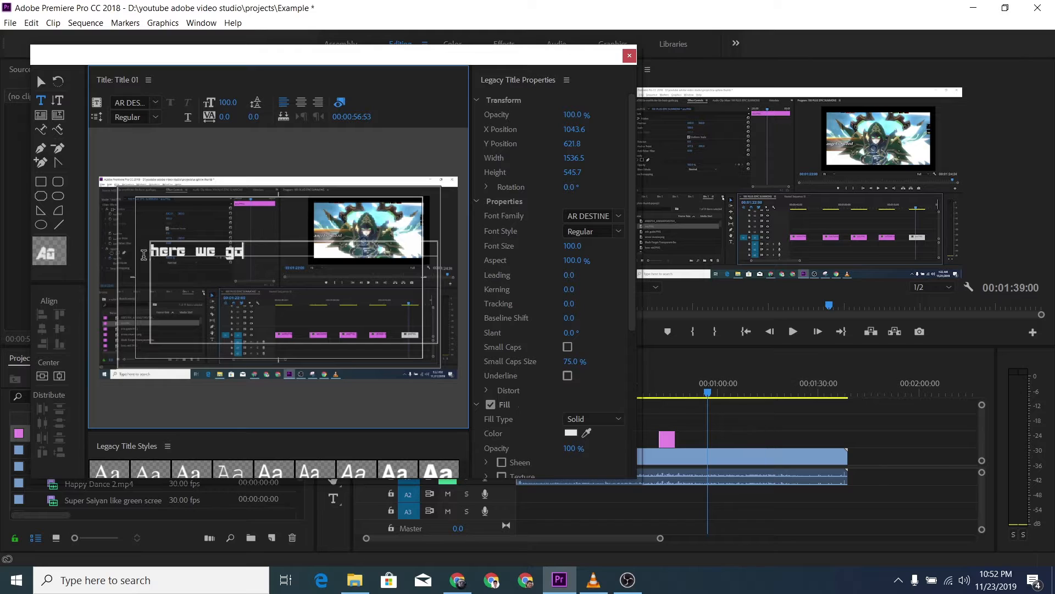
Step: Select the whole "here we go" text and change its font family to Edo SZ
{"action": "key", "text": "ctrl+a"}
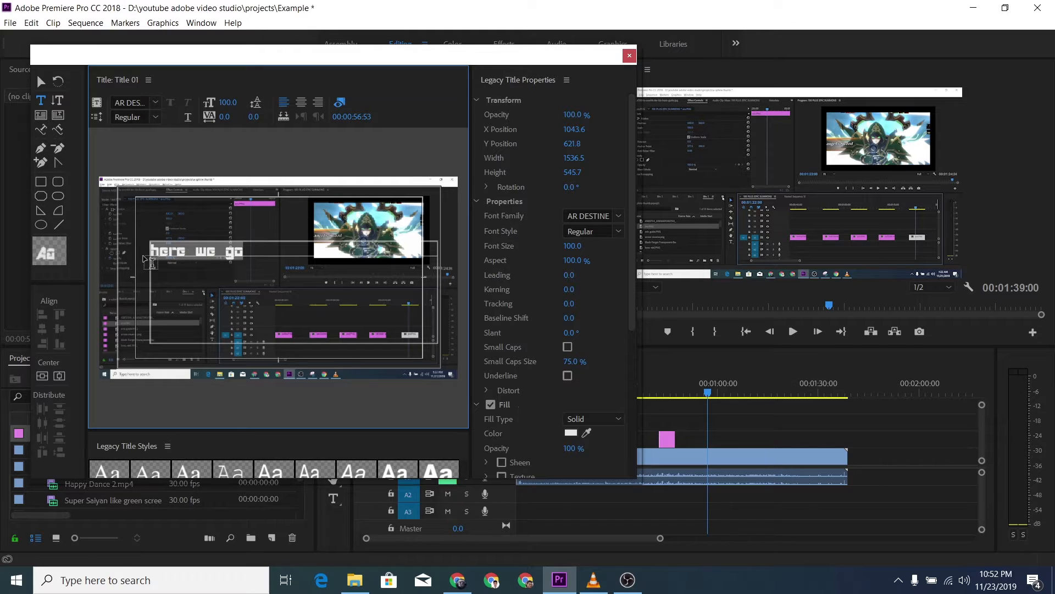
{"action": "left_click", "coordinate": [615, 215]}
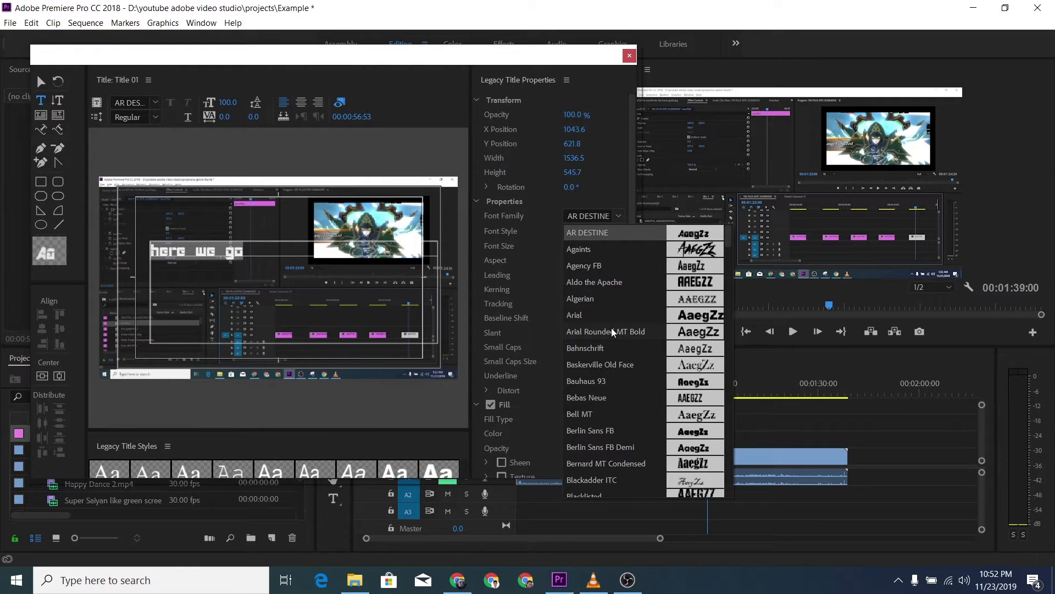
{"action": "scroll", "coordinate": [612, 332], "scroll_direction": "down", "scroll_amount": 1}
{"action": "scroll", "coordinate": [611, 327], "scroll_direction": "down", "scroll_amount": 12}
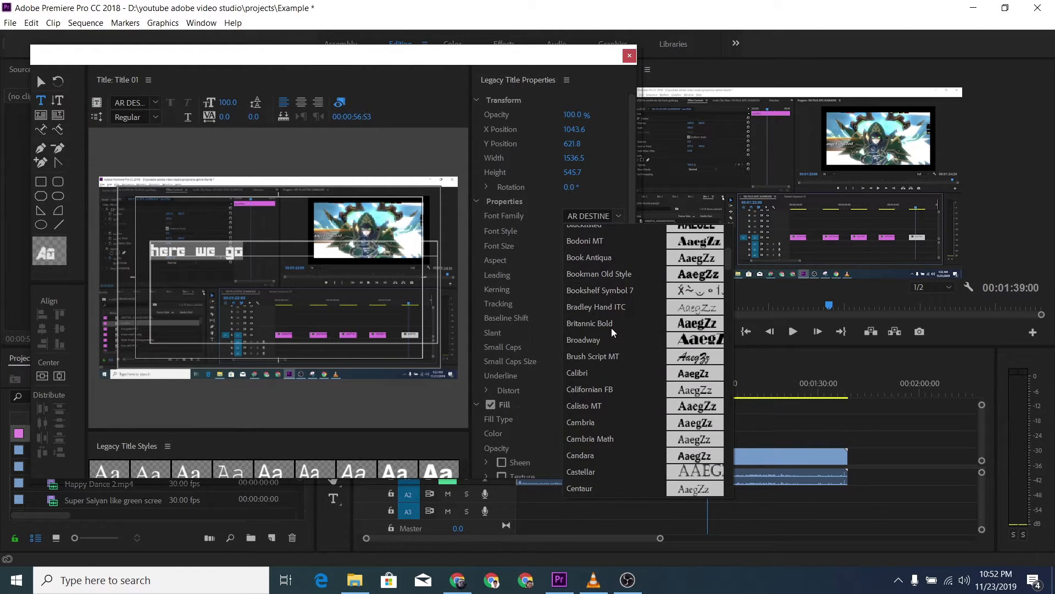
{"action": "scroll", "coordinate": [612, 327], "scroll_direction": "down", "scroll_amount": 3}
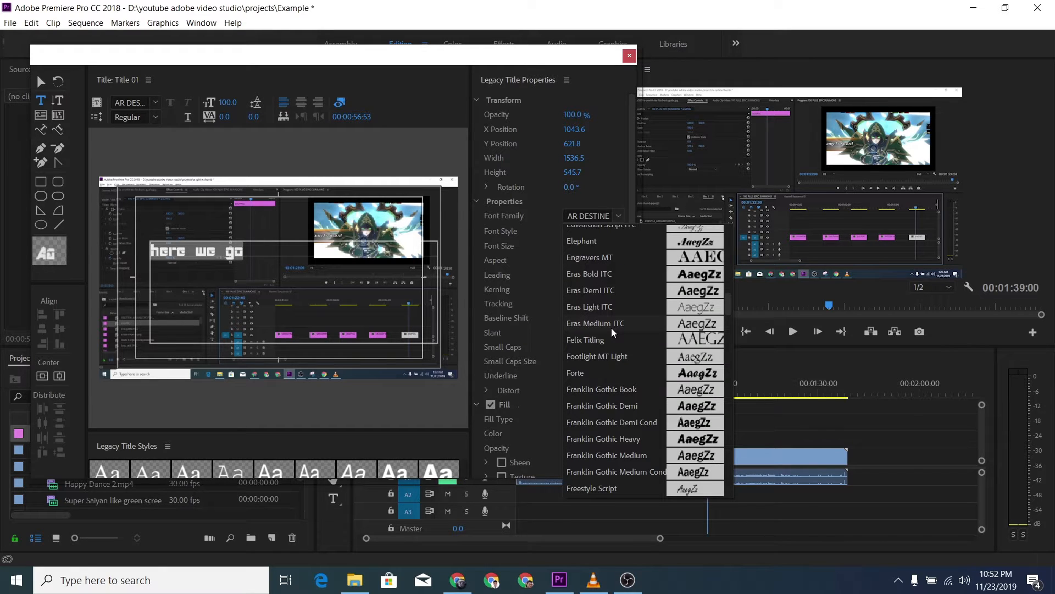
{"action": "scroll", "coordinate": [598, 315], "scroll_direction": "up", "scroll_amount": 2}
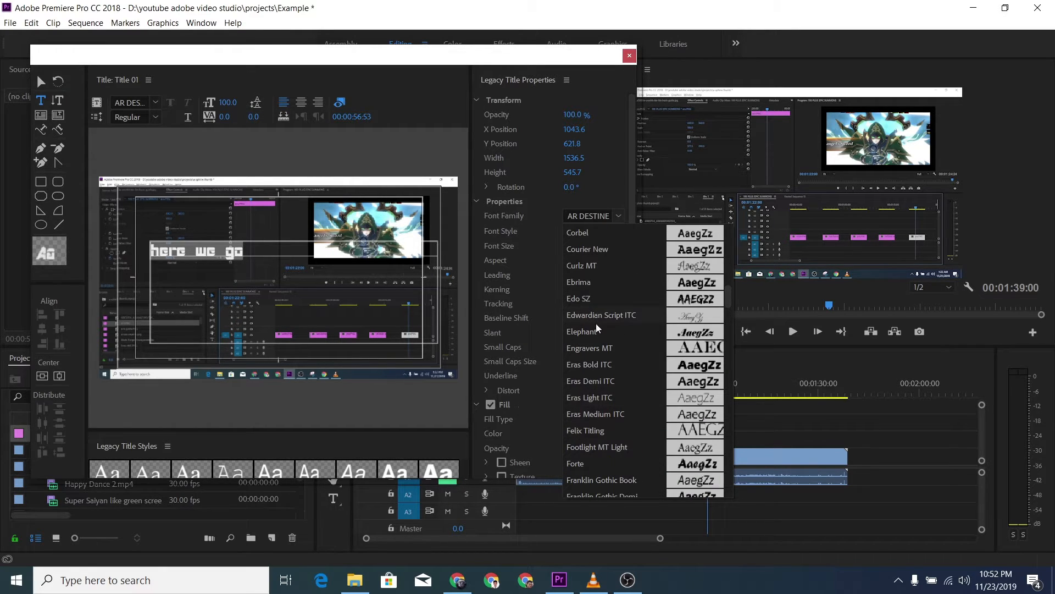
{"action": "left_click", "coordinate": [590, 303]}
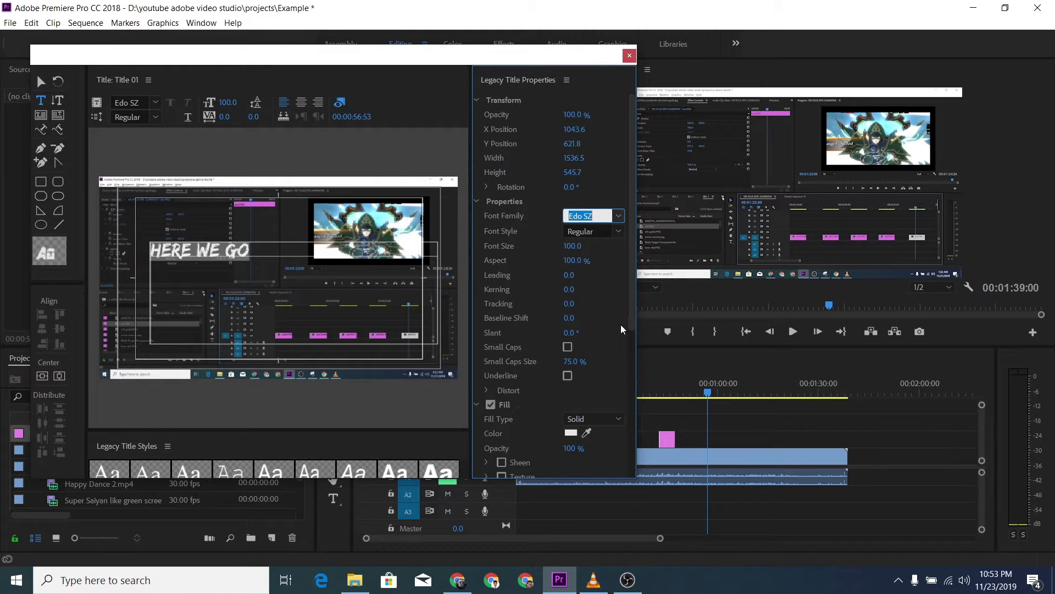
Step: Set the fill color of the selected "here we go" text to bright yellow DEFF00, keeping the Solid fill type
{"action": "left_click_drag", "start_coordinate": [629, 308], "coordinate": [623, 419]}
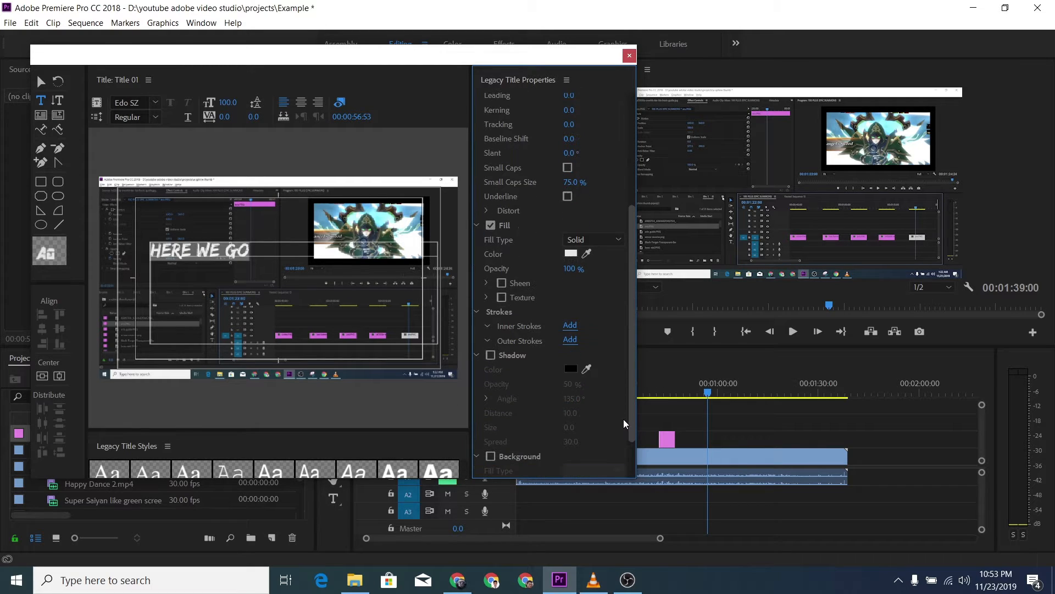
{"action": "left_click", "coordinate": [570, 254]}
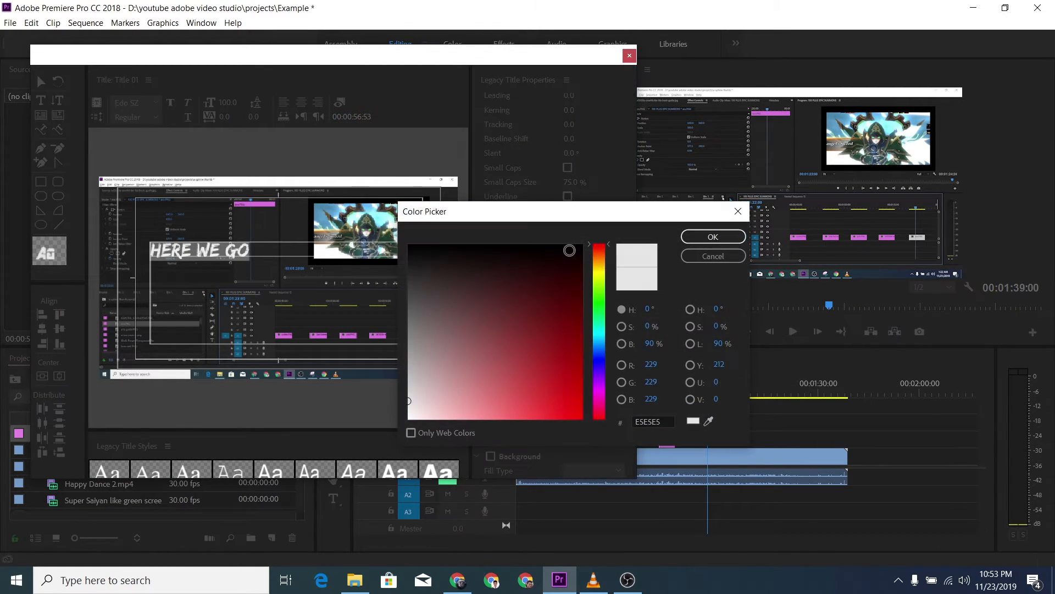
{"action": "left_click", "coordinate": [598, 276]}
{"action": "mouse_move", "coordinate": [580, 346]}
{"action": "left_mouse_down"}
{"action": "mouse_move", "coordinate": [582, 445]}
{"action": "mouse_move", "coordinate": [585, 427]}
{"action": "left_mouse_up"}
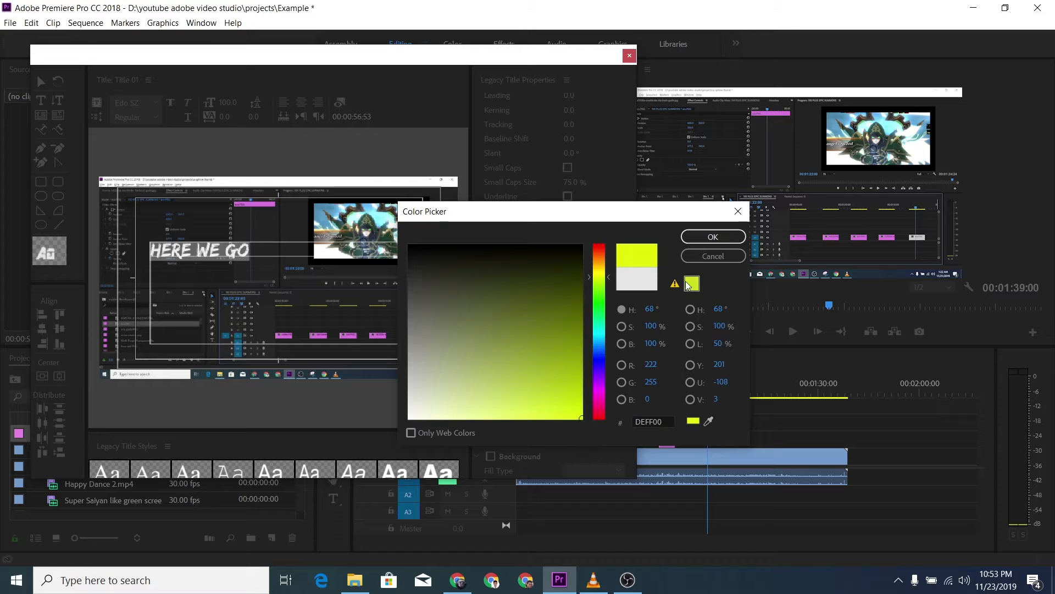
{"action": "left_click", "coordinate": [701, 240]}
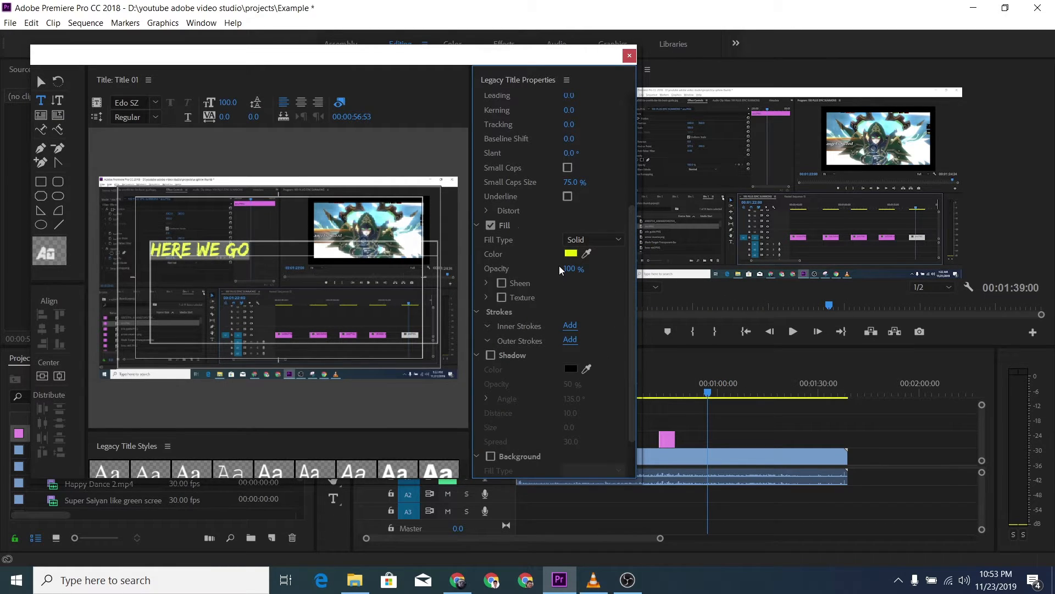
{"action": "left_click", "coordinate": [616, 244]}
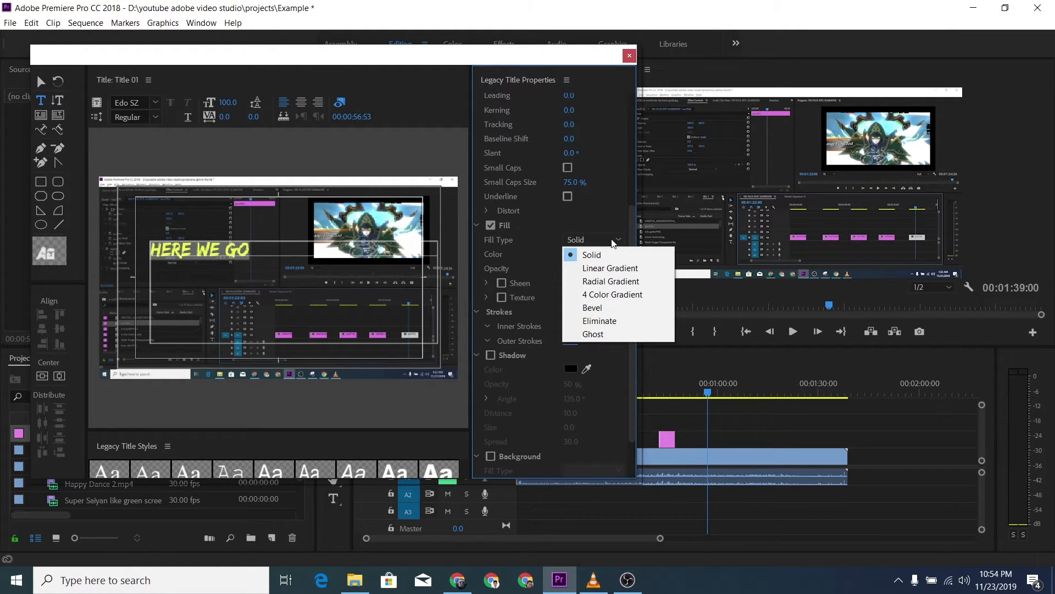
{"action": "left_click", "coordinate": [614, 243]}
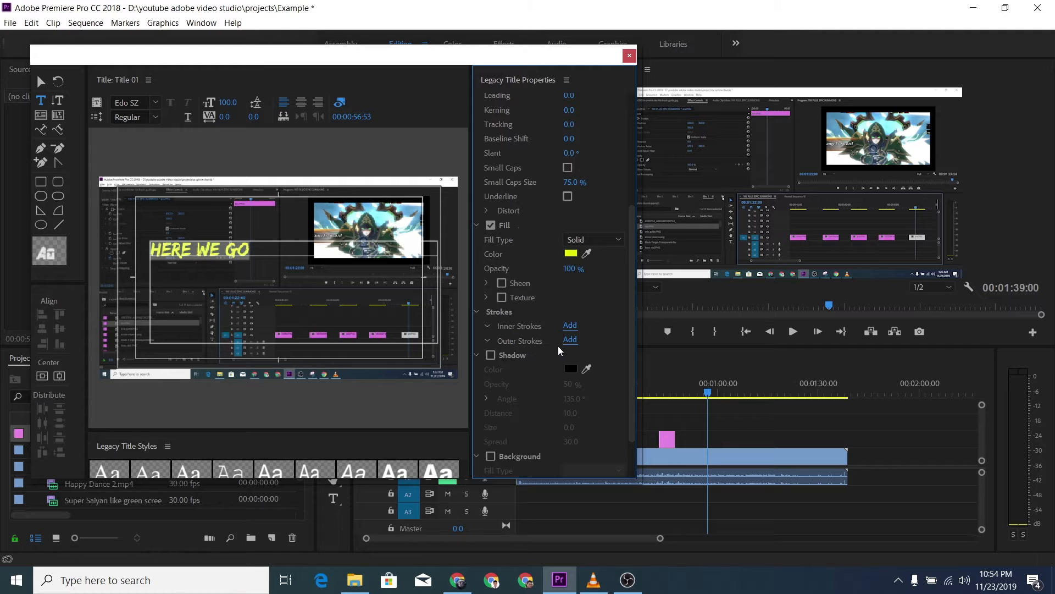
Step: Add an outer stroke to the text and enable its shadow with the color set to red FF0000
{"action": "left_click", "coordinate": [570, 340]}
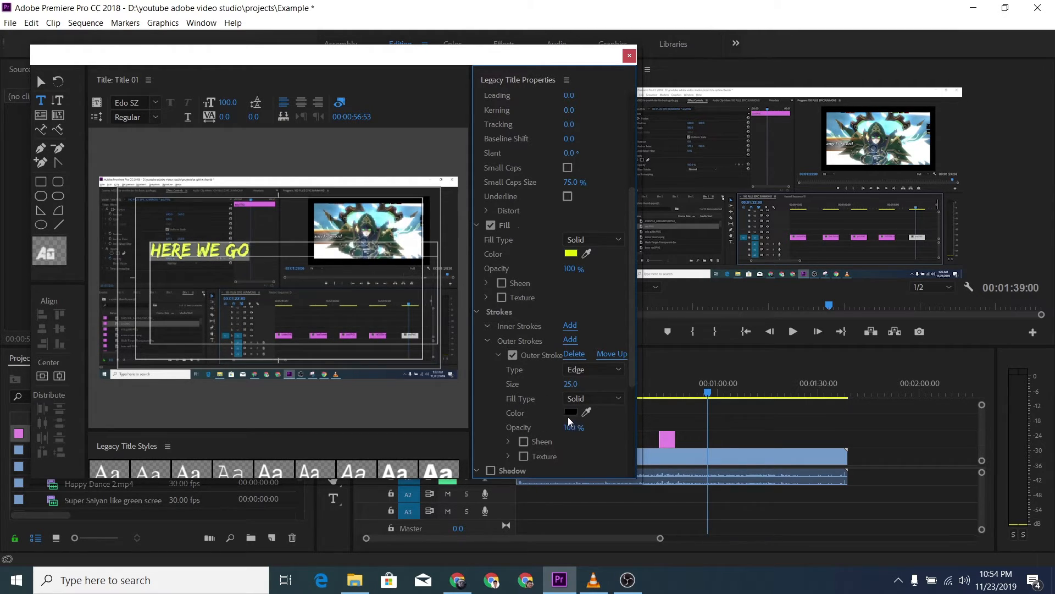
{"action": "scroll", "coordinate": [495, 412], "scroll_direction": "down", "scroll_amount": 2}
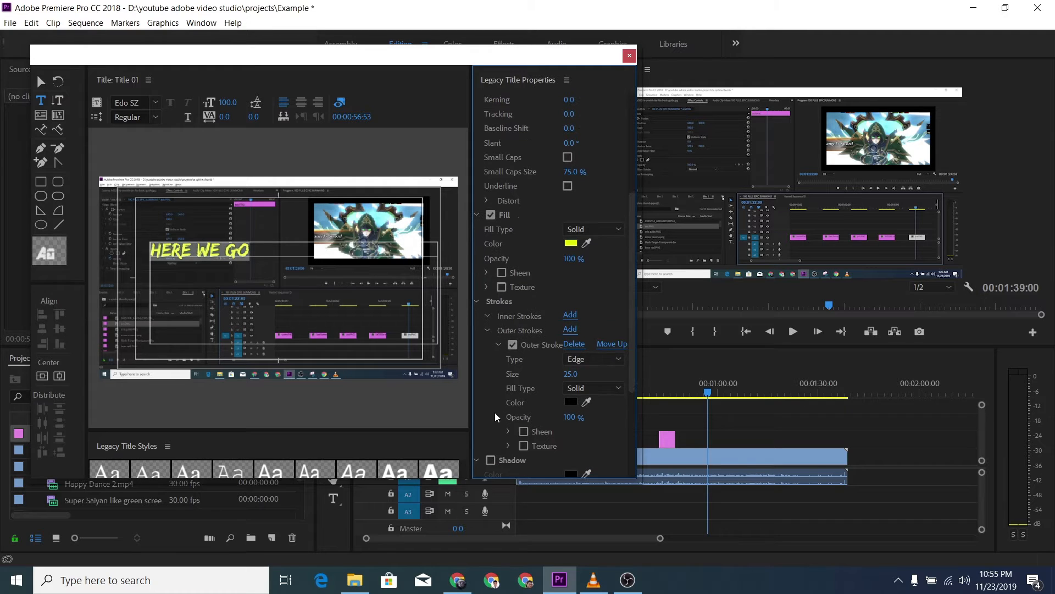
{"action": "scroll", "coordinate": [493, 410], "scroll_direction": "down", "scroll_amount": 2}
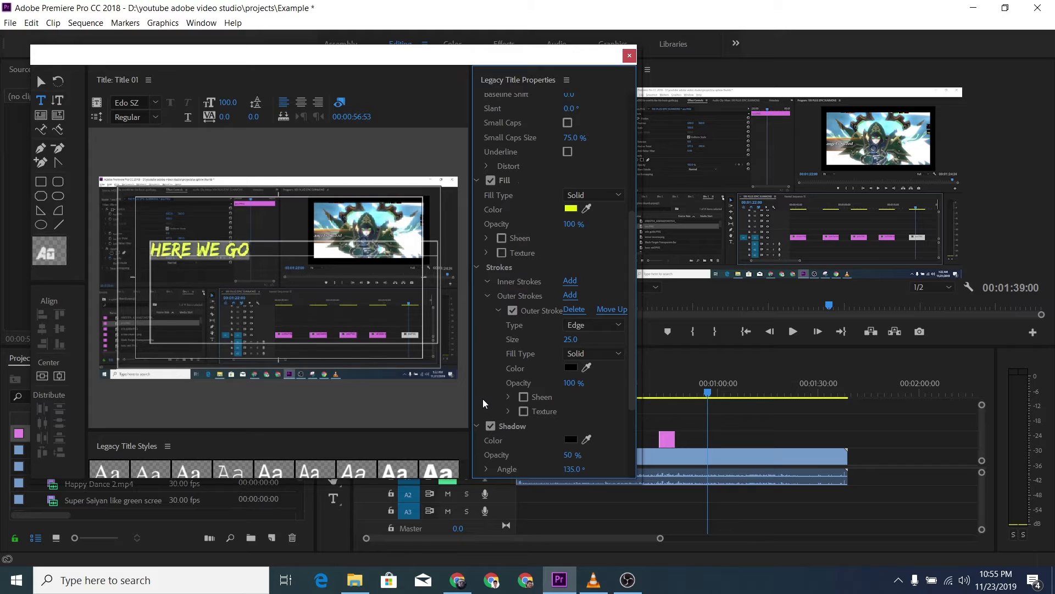
{"action": "scroll", "coordinate": [494, 429], "scroll_direction": "down", "scroll_amount": 2}
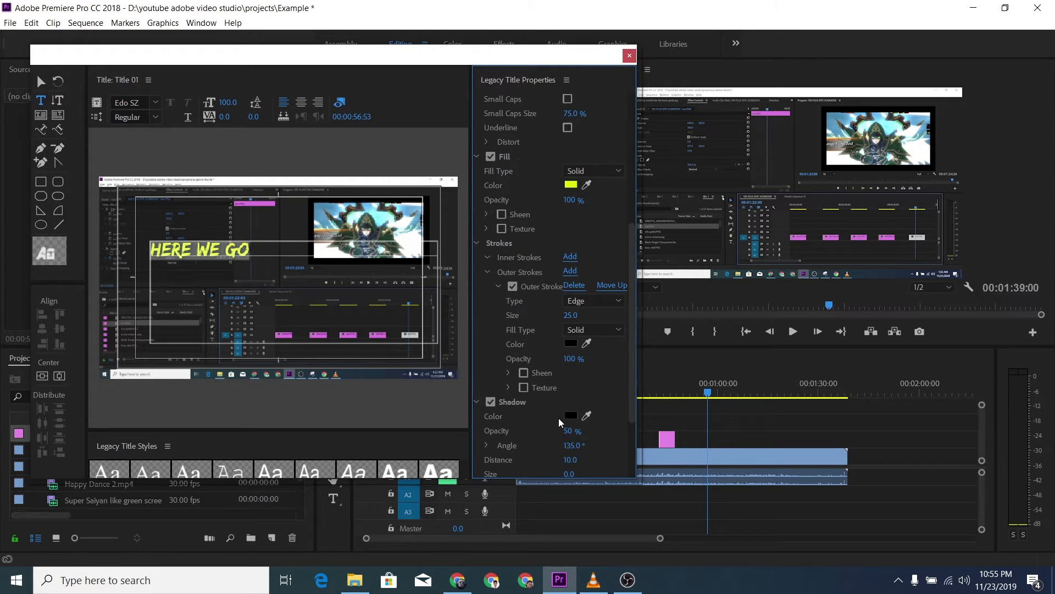
{"action": "left_click", "coordinate": [571, 416]}
{"action": "left_click", "coordinate": [582, 417]}
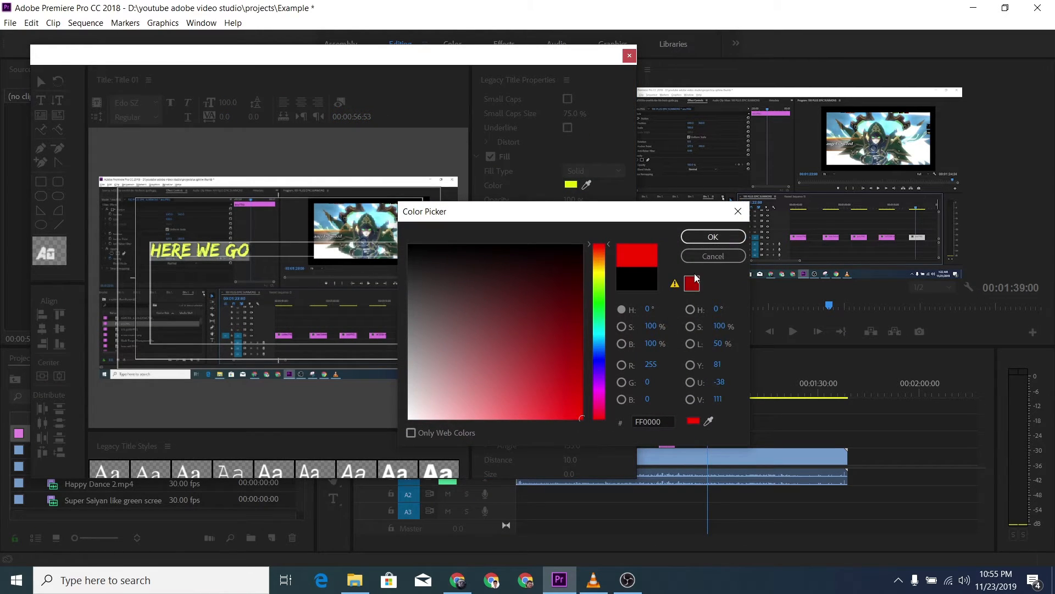
{"action": "left_click", "coordinate": [710, 237]}
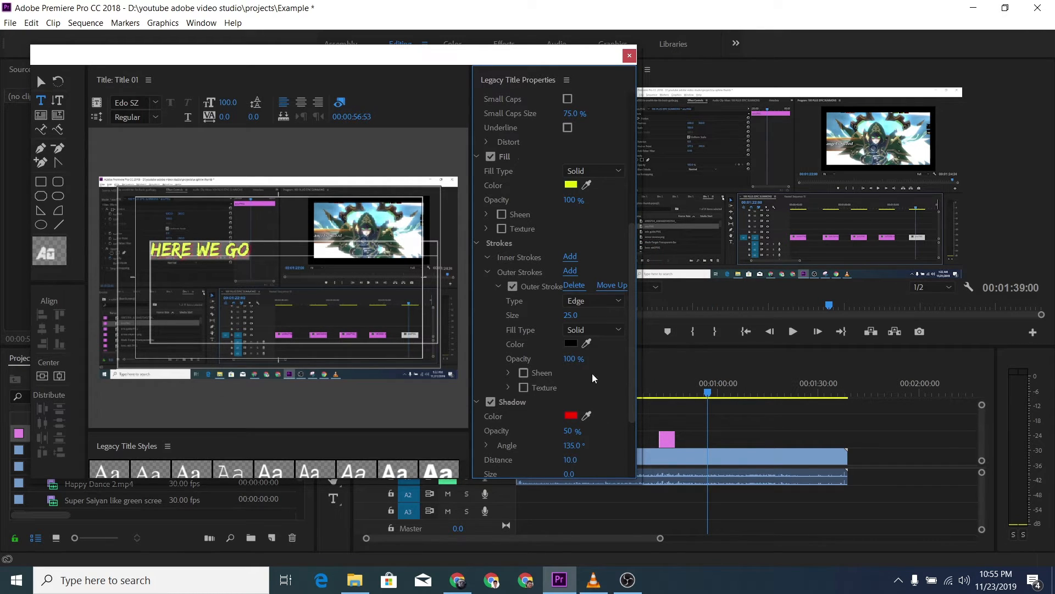
Step: Reselect the whole title text and set its shadow size to 14 and shadow spread to 47
{"action": "left_click", "coordinate": [294, 253]}
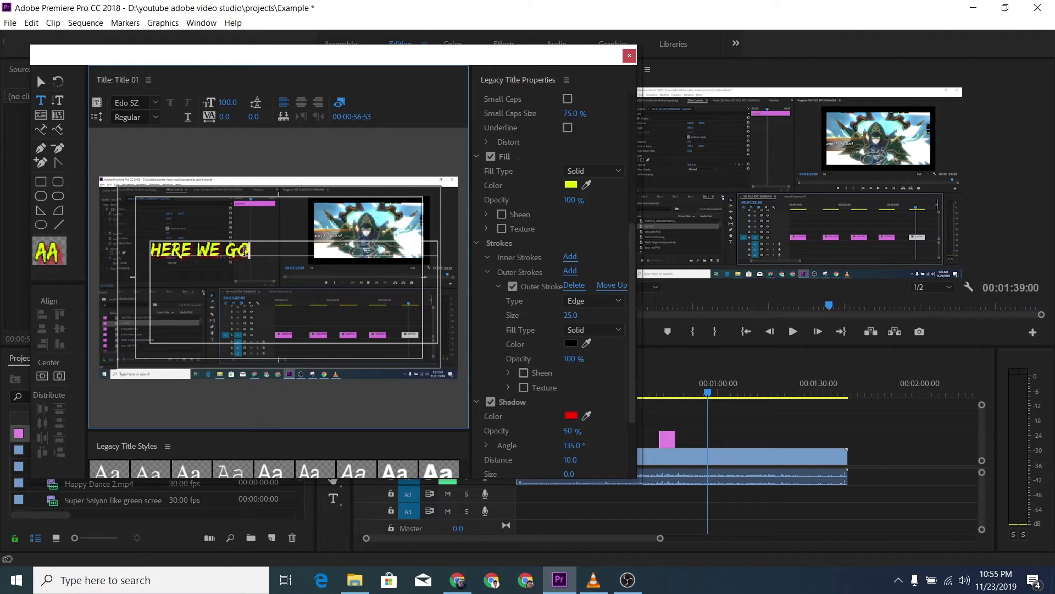
{"action": "left_click_drag", "start_coordinate": [159, 251], "coordinate": [250, 251]}
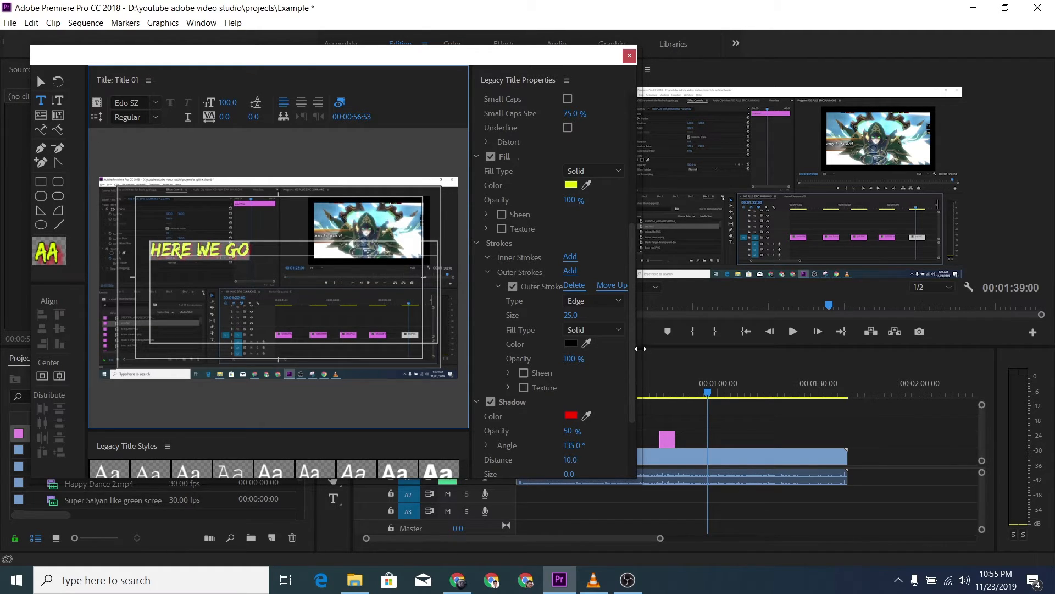
{"action": "left_click_drag", "start_coordinate": [632, 358], "coordinate": [631, 412]}
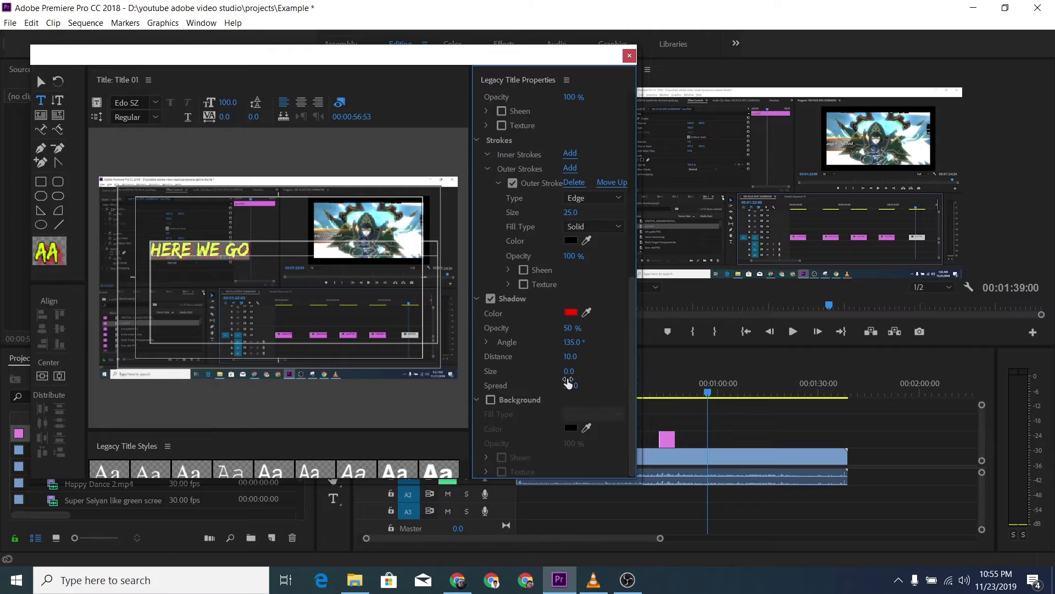
{"action": "left_click_drag", "start_coordinate": [569, 371], "coordinate": [577, 372]}
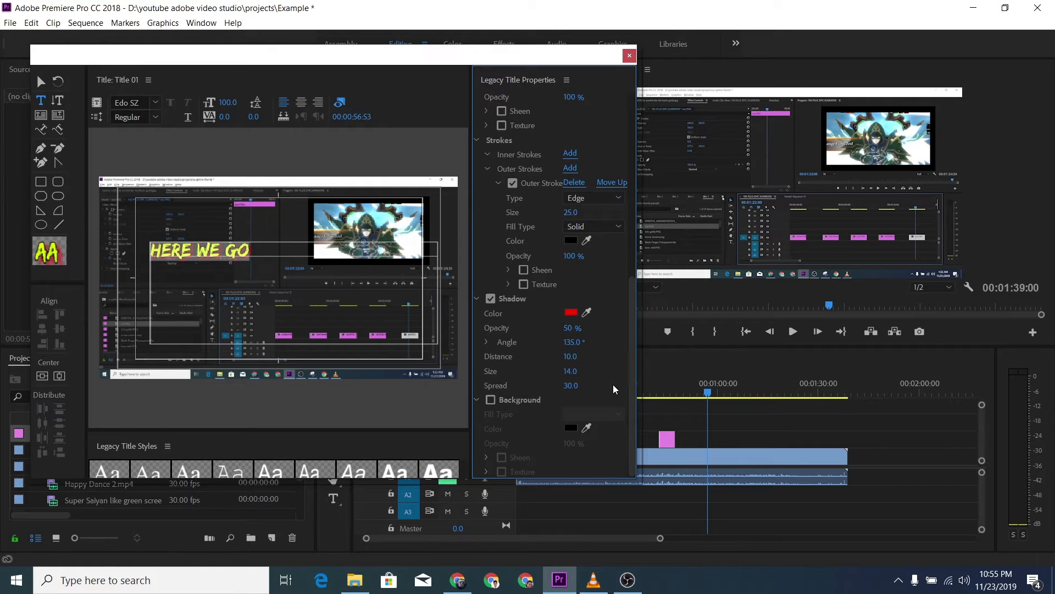
{"action": "left_click_drag", "start_coordinate": [572, 391], "coordinate": [578, 378]}
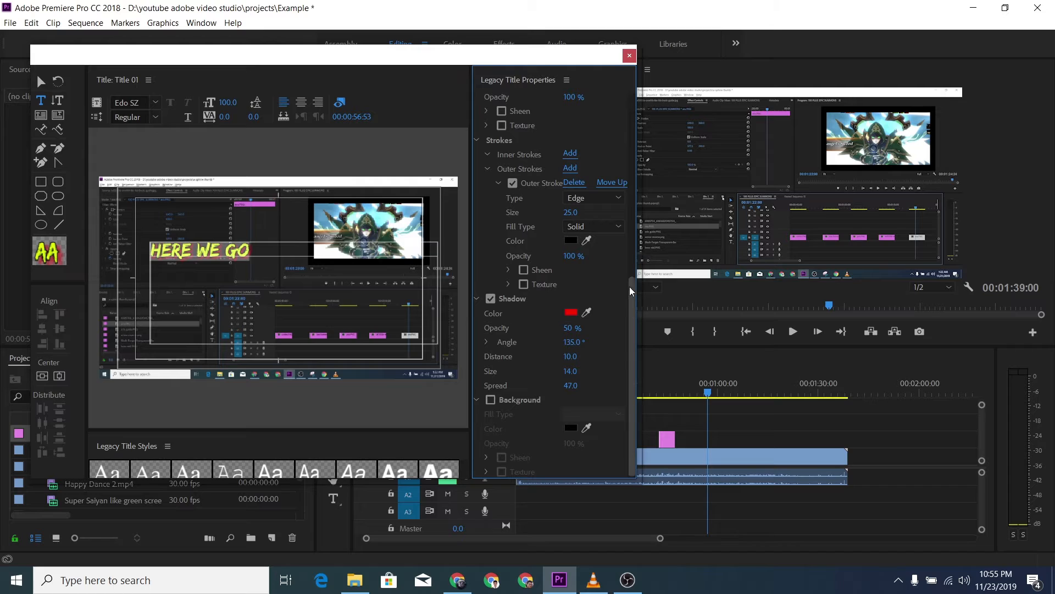
Step: Enlarge the selected title text to a font size of 241
{"action": "scroll", "coordinate": [630, 311], "scroll_direction": "up", "scroll_amount": 5}
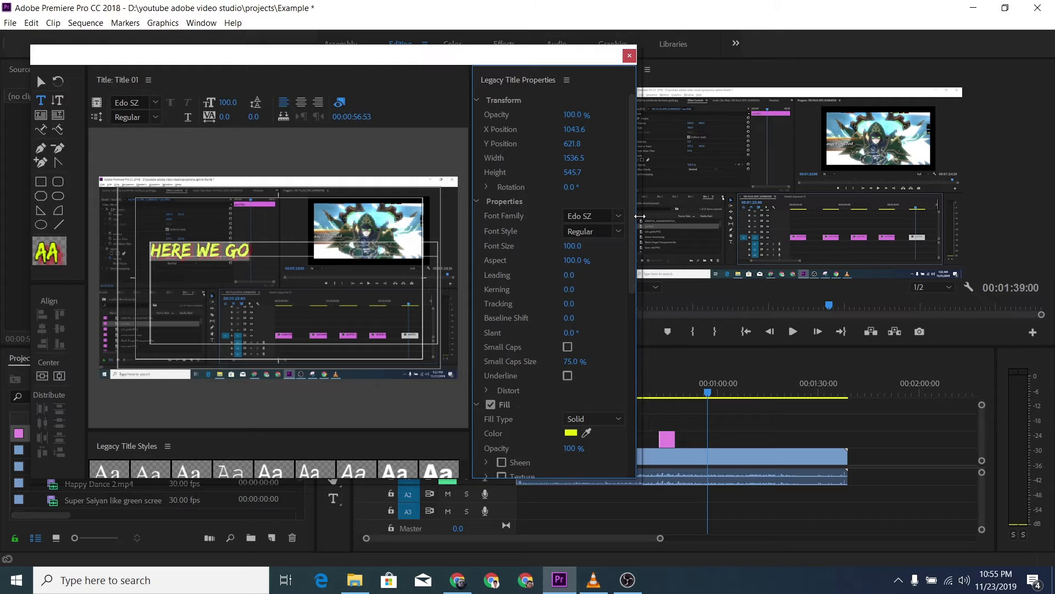
{"action": "left_click", "coordinate": [271, 266]}
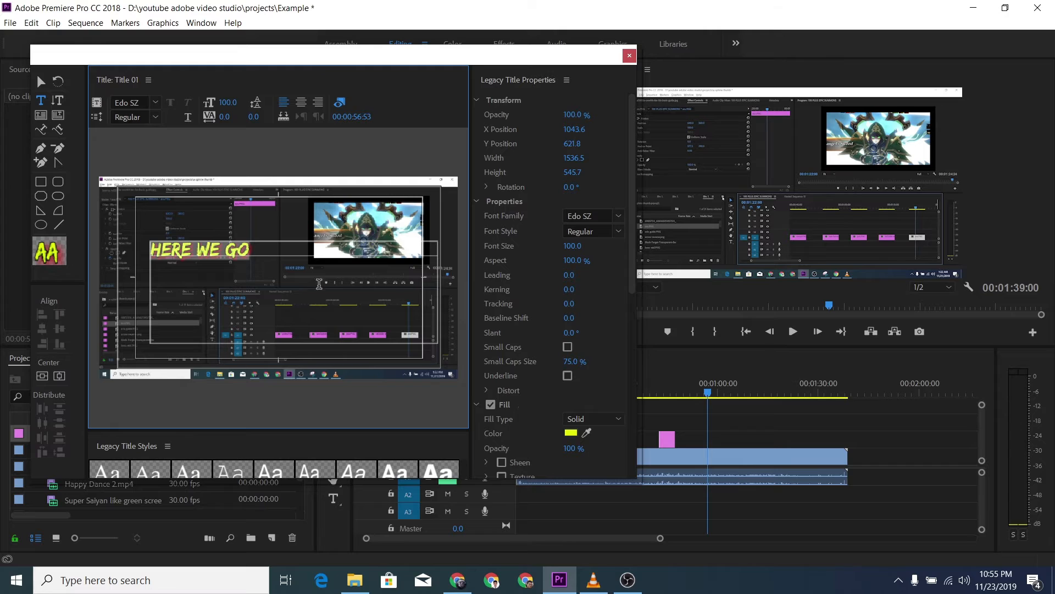
{"action": "left_click", "coordinate": [634, 282]}
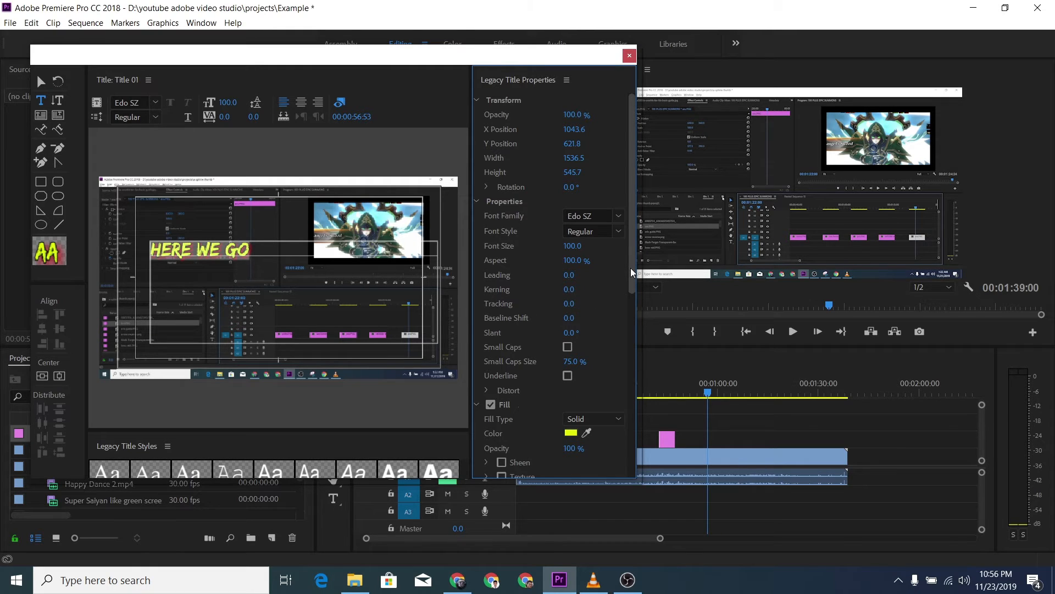
{"action": "left_click_drag", "start_coordinate": [632, 272], "coordinate": [631, 432]}
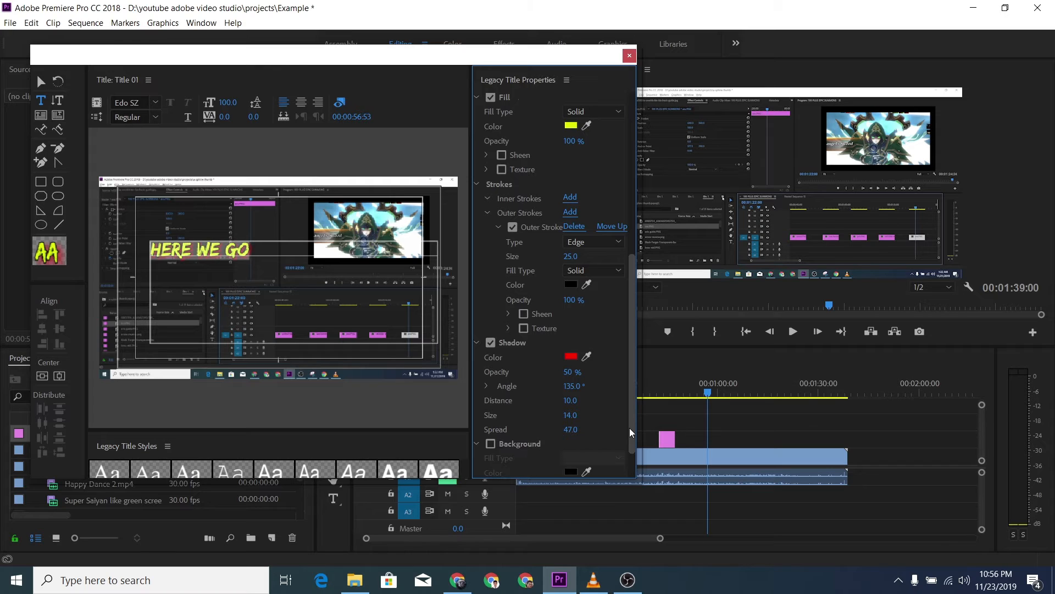
{"action": "left_click_drag", "start_coordinate": [631, 432], "coordinate": [631, 323]}
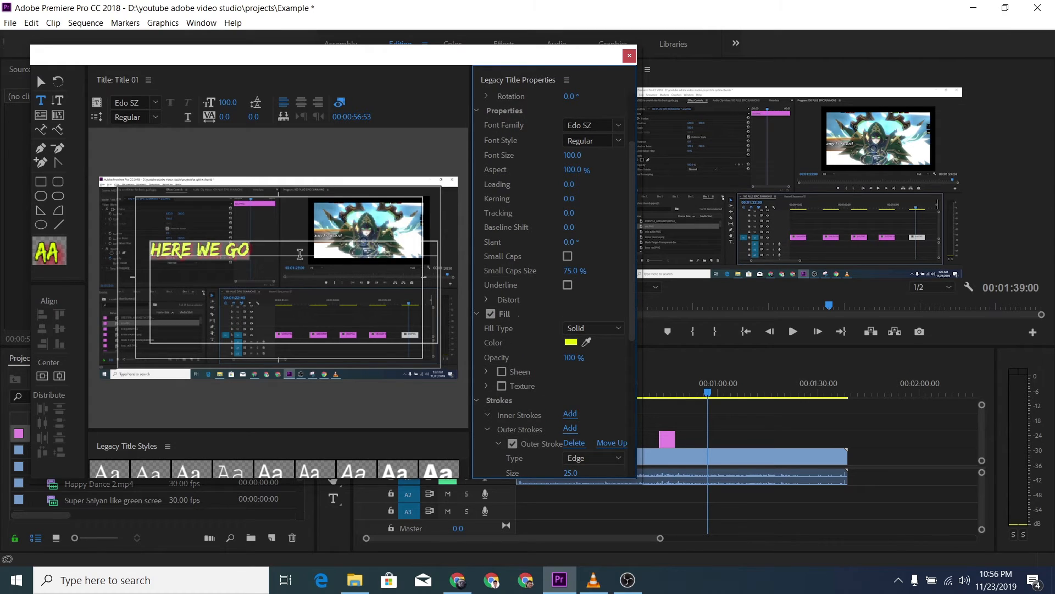
{"action": "scroll", "coordinate": [635, 297], "scroll_direction": "up", "scroll_amount": 2}
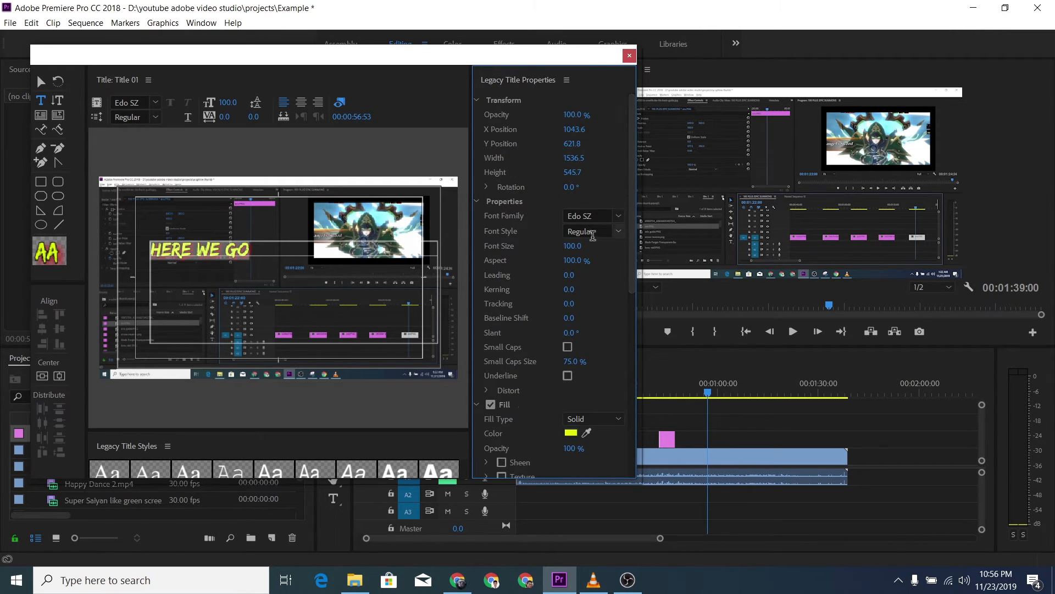
{"action": "left_click_drag", "start_coordinate": [572, 246], "coordinate": [669, 245]}
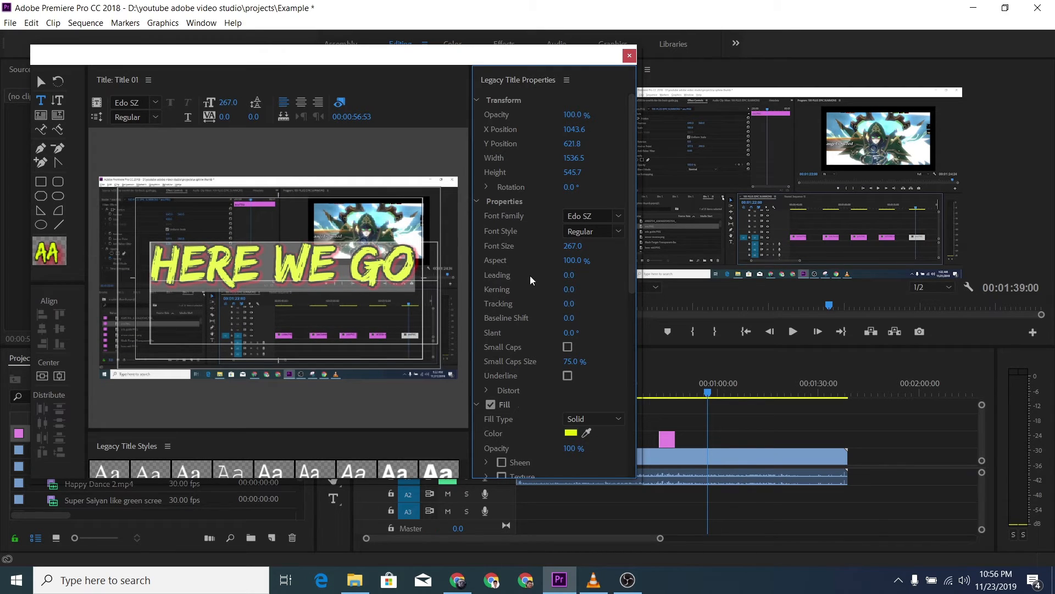
{"action": "left_click_drag", "start_coordinate": [577, 245], "coordinate": [563, 246]}
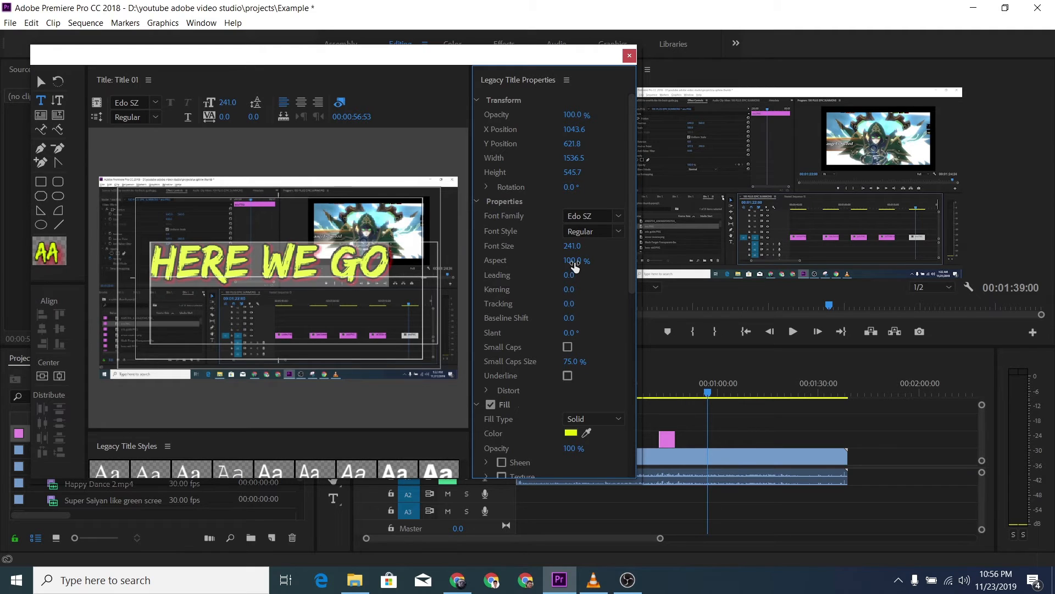
Step: Set the title text's aspect to 105%, leading to 29, kerning to 14 and slant to 4°
{"action": "left_click_drag", "start_coordinate": [575, 267], "coordinate": [574, 288]}
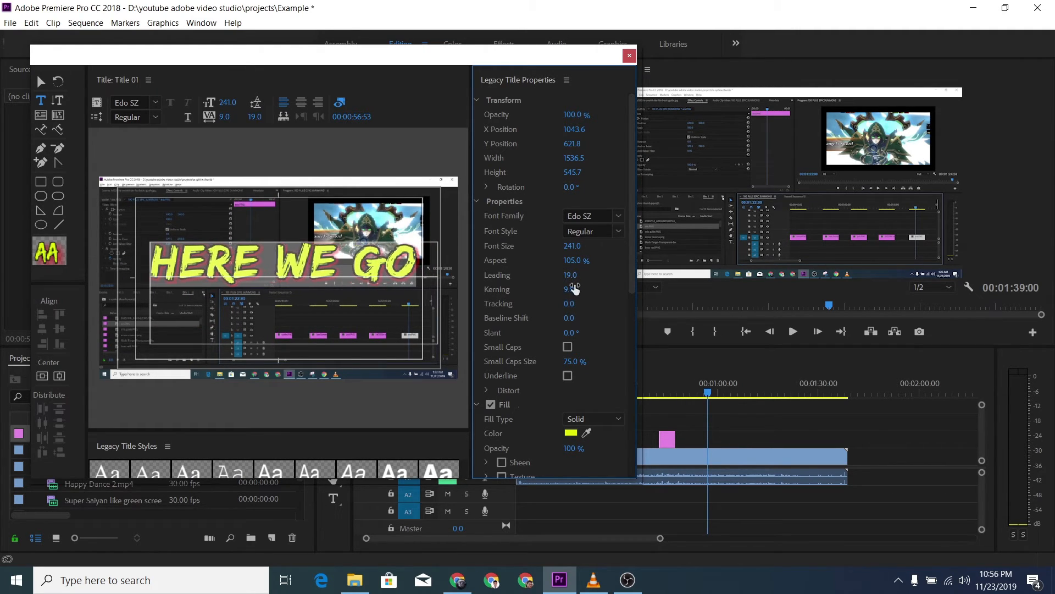
{"action": "left_click_drag", "start_coordinate": [568, 333], "coordinate": [572, 332]}
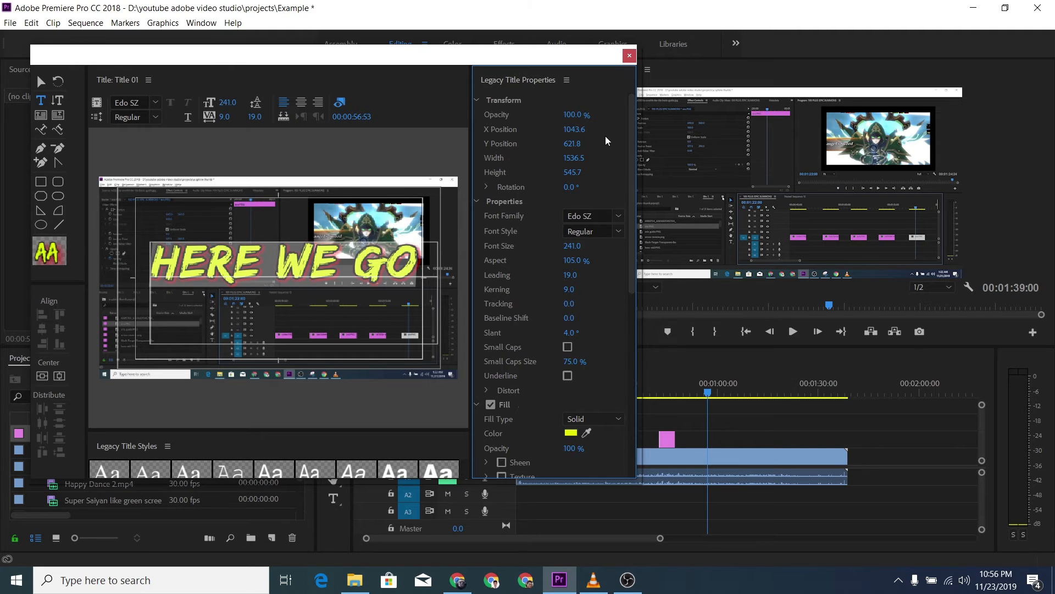
{"action": "left_click_drag", "start_coordinate": [225, 117], "coordinate": [263, 117]}
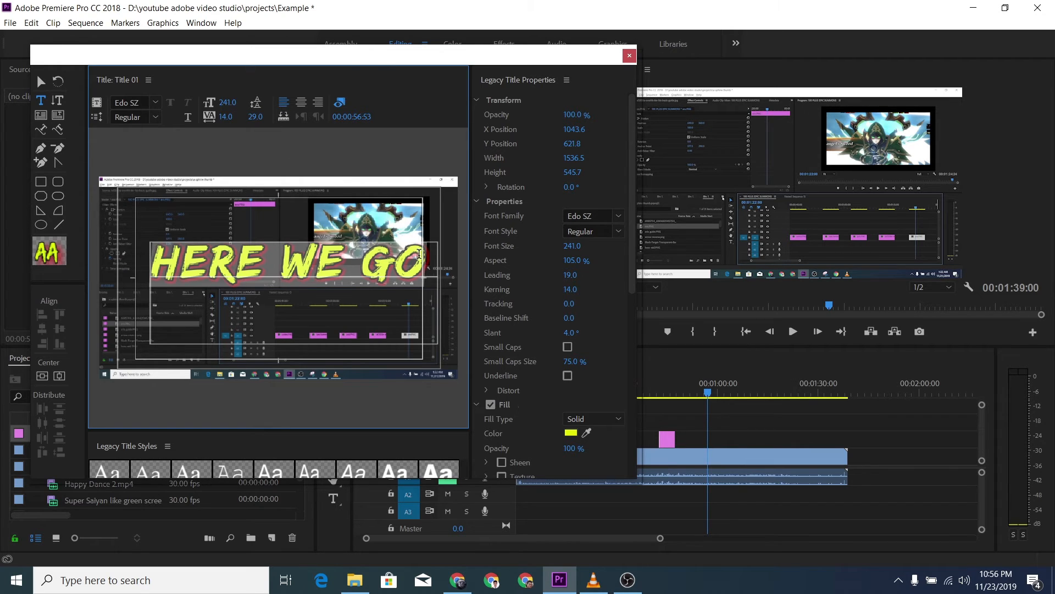
Step: Append "KHAFHHEH" to the end of the title text and set the leading of the whole text to 27
{"action": "left_click", "coordinate": [430, 262]}
{"action": "type", "text": "KHAFHHEH"}
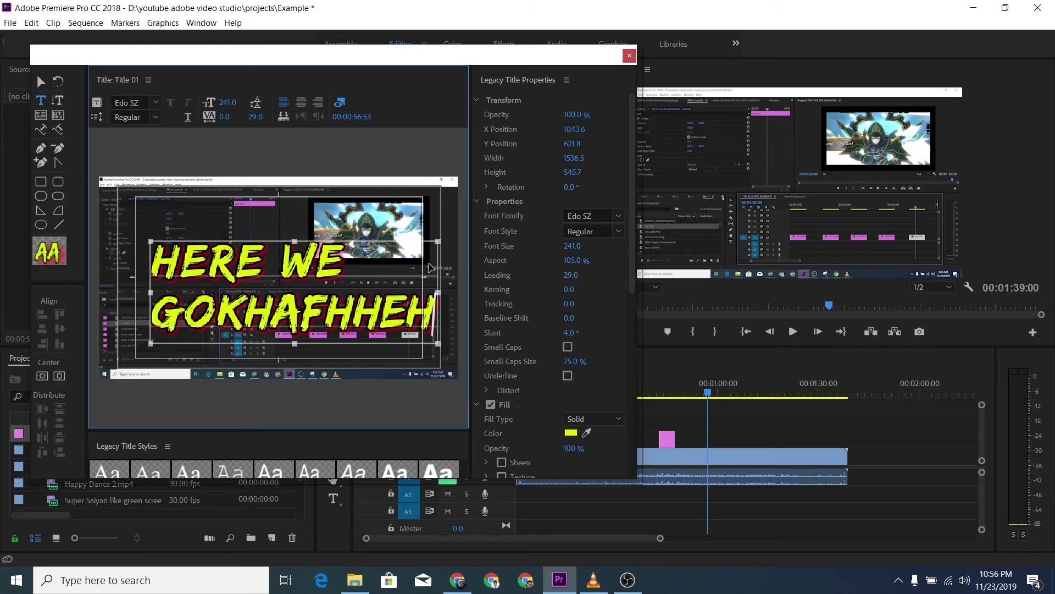
{"action": "key", "text": "ctrl+a"}
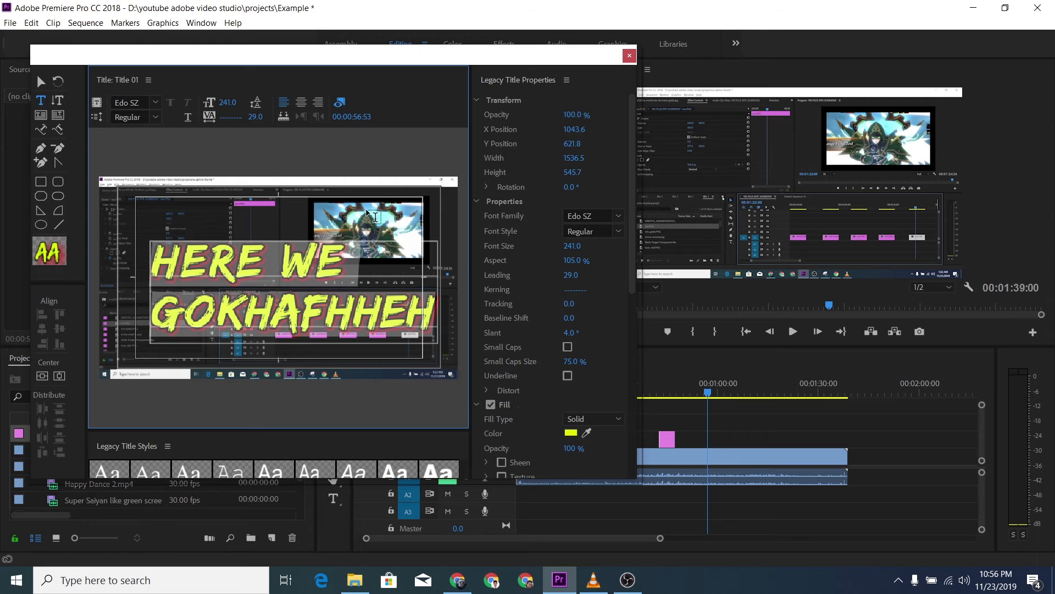
{"action": "mouse_move", "coordinate": [255, 117]}
{"action": "left_mouse_down"}
{"action": "mouse_move", "coordinate": [142, 118]}
{"action": "mouse_move", "coordinate": [258, 116]}
{"action": "left_mouse_up"}
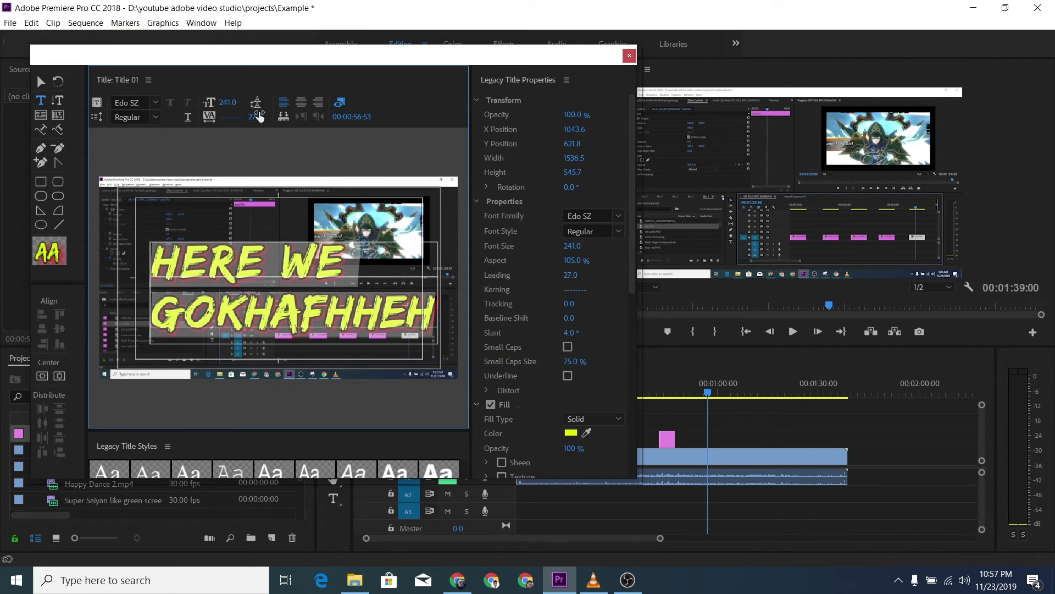
Step: Close the title editor, place Title 01 on track V2 at the playhead, and briefly reopen the placed clip in the title editor
{"action": "left_click", "coordinate": [630, 56]}
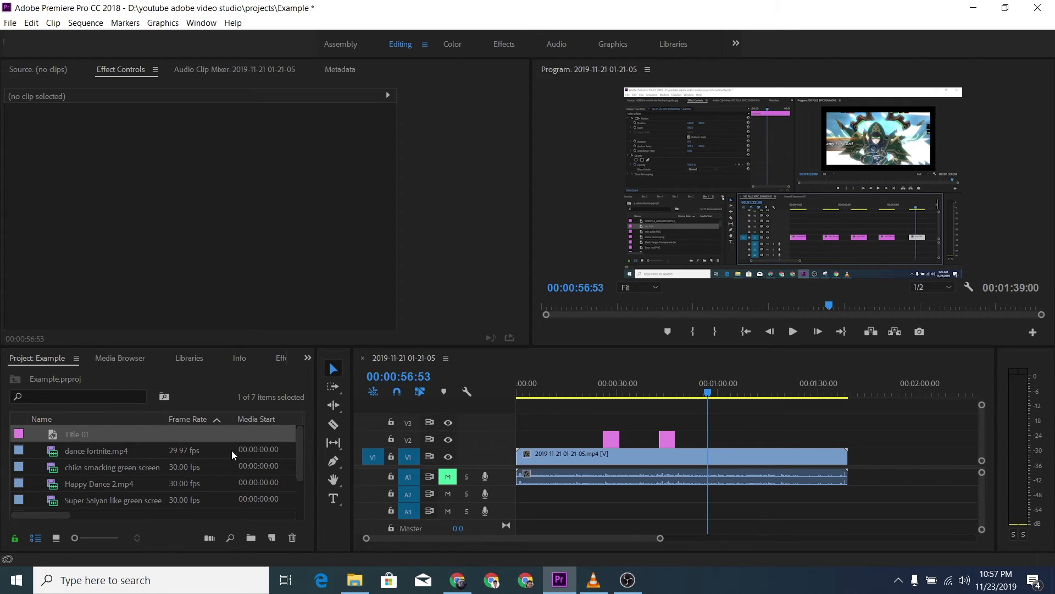
{"action": "left_click_drag", "start_coordinate": [71, 433], "coordinate": [715, 438]}
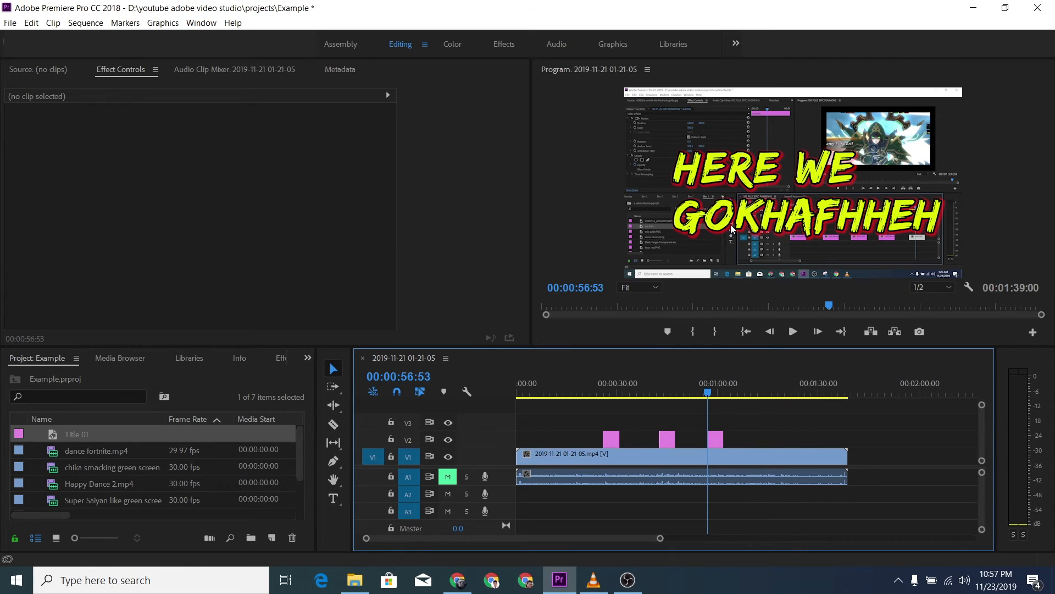
{"action": "double_click", "coordinate": [716, 440]}
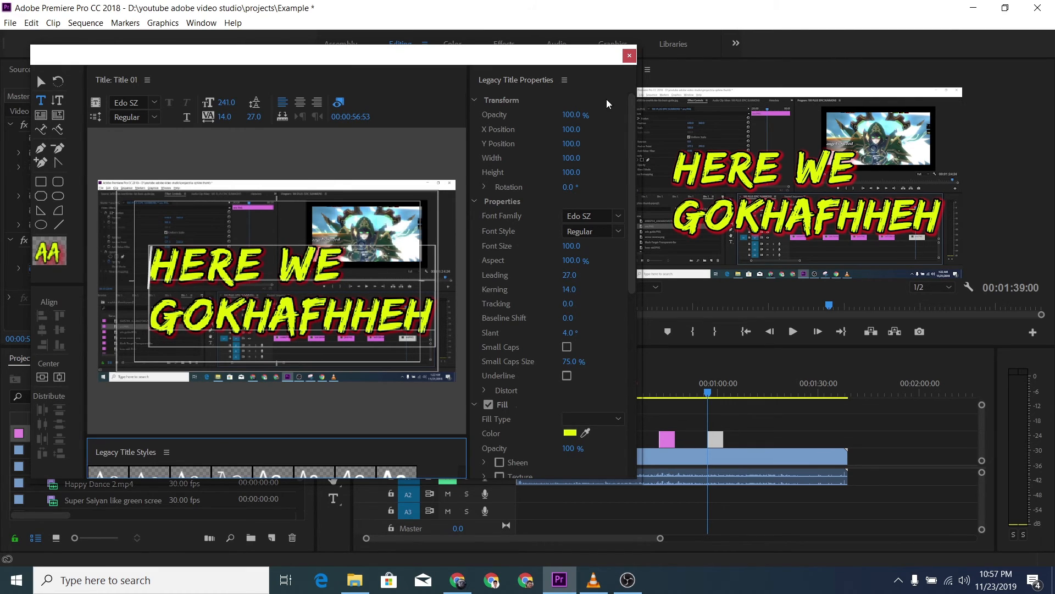
{"action": "left_click", "coordinate": [629, 56]}
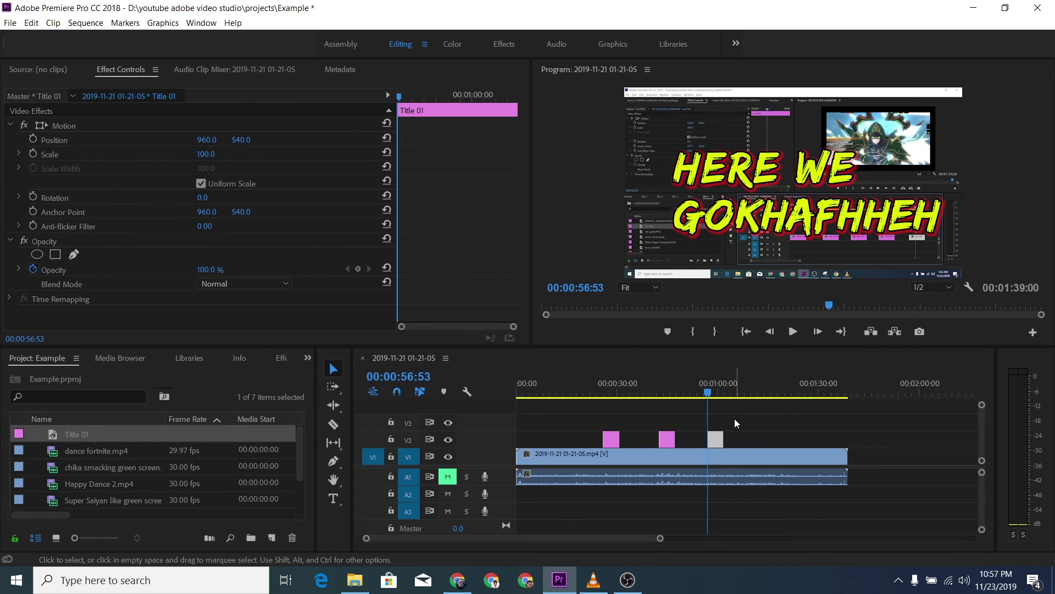
{"action": "left_click", "coordinate": [749, 360]}
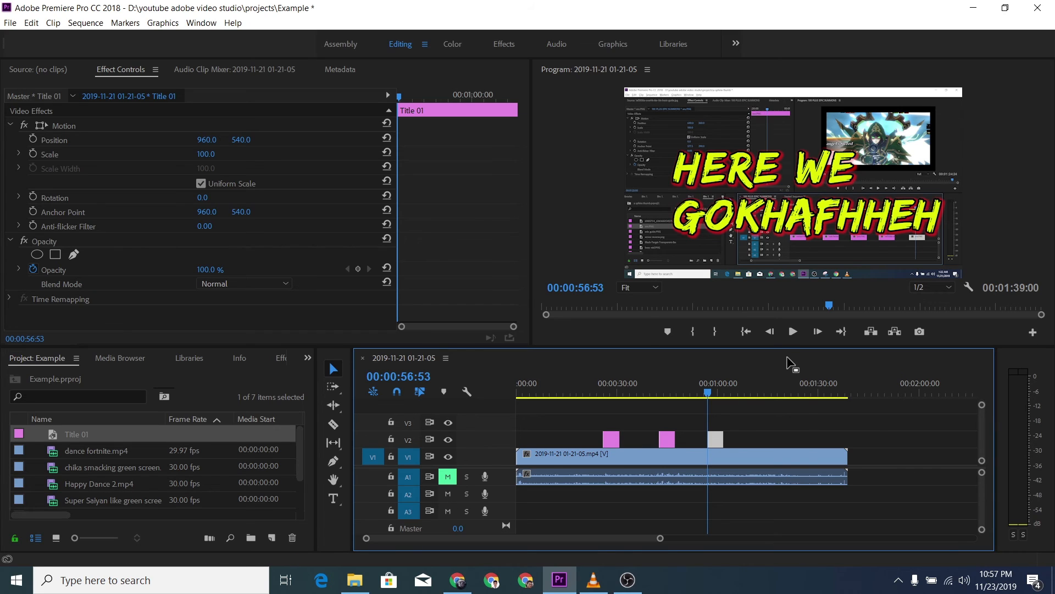